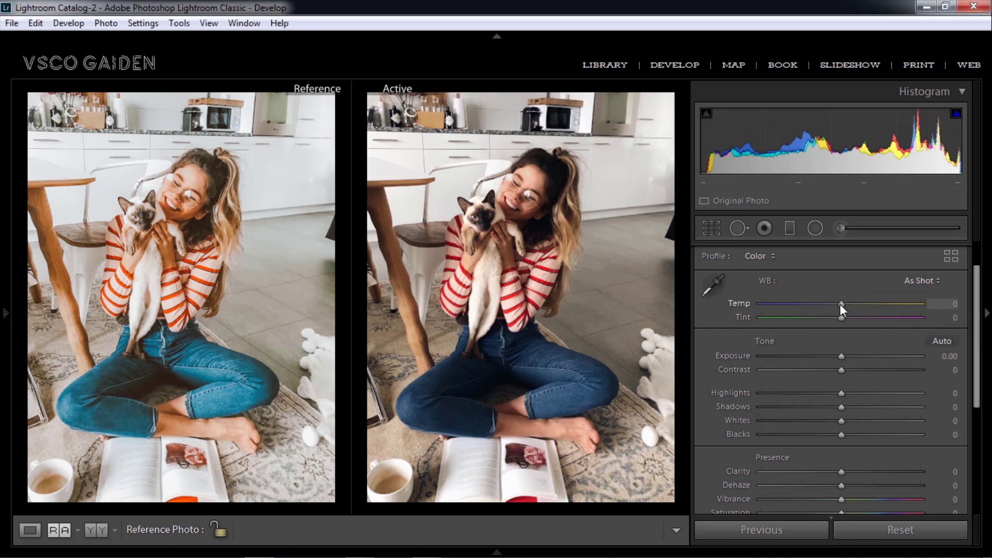
Step: Cool the white balance to Temp -10 and shift Tint to -8 for a greener cast
mouse_move(840, 304)
left_mouse_down()
mouse_move(823, 305)
mouse_move(833, 307)
left_mouse_up()
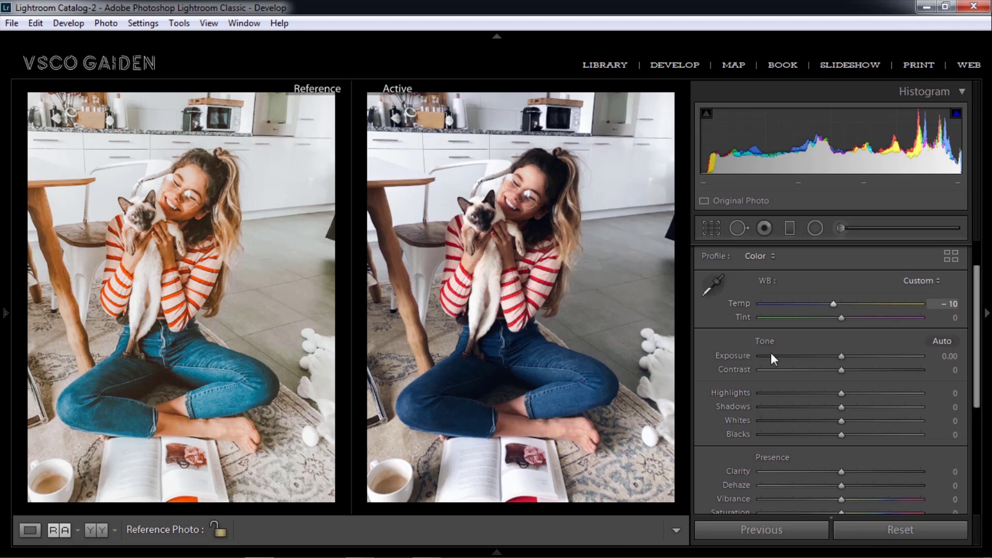
left_click_drag(843, 319, 837, 320)
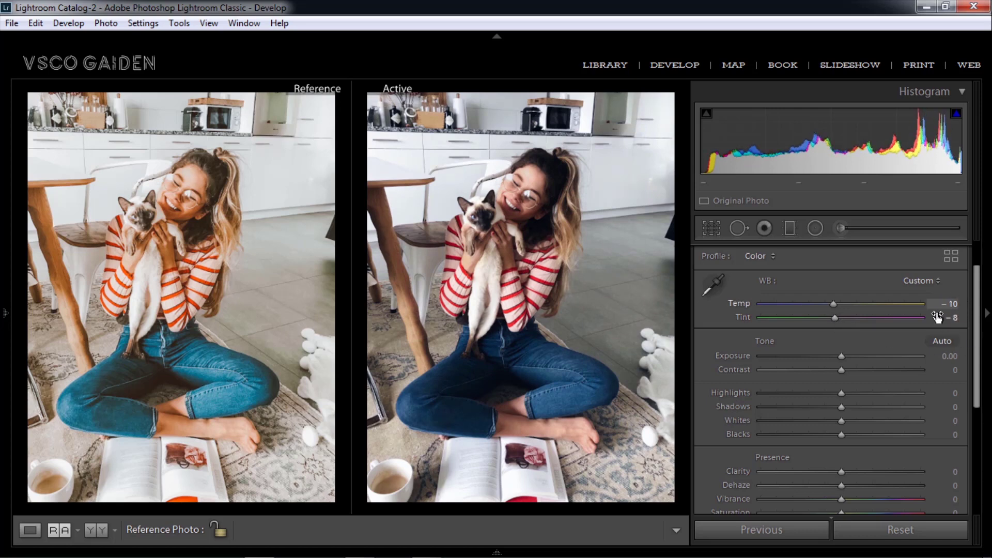
scroll(981, 356, "down", 3)
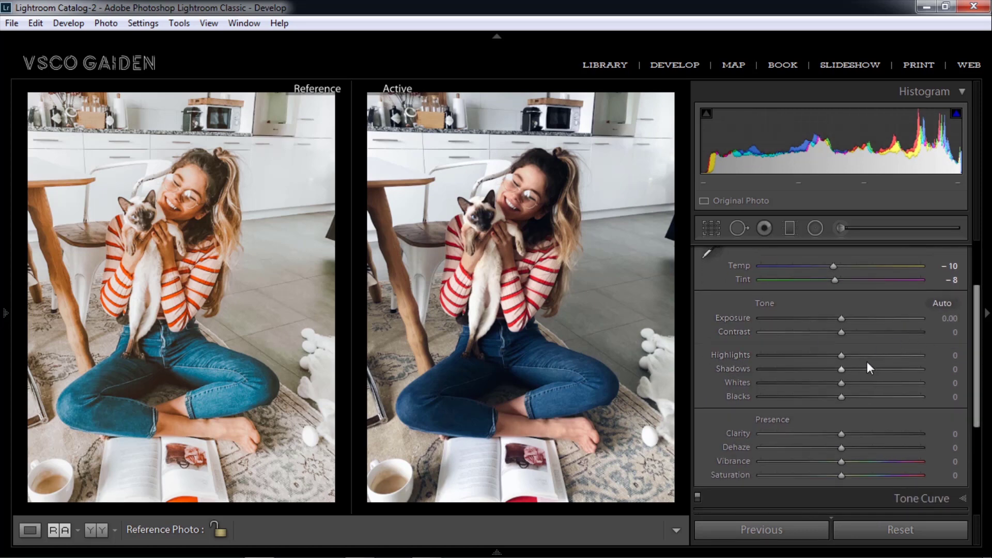
Step: Set Highlights -87, Shadows +100, Whites -31, Blacks +7 and Exposure +0.29
mouse_move(841, 357)
left_mouse_down()
mouse_move(832, 357)
mouse_move(856, 363)
mouse_move(780, 364)
left_mouse_up()
mouse_move(845, 368)
left_mouse_down()
mouse_move(901, 368)
mouse_move(772, 369)
left_mouse_up()
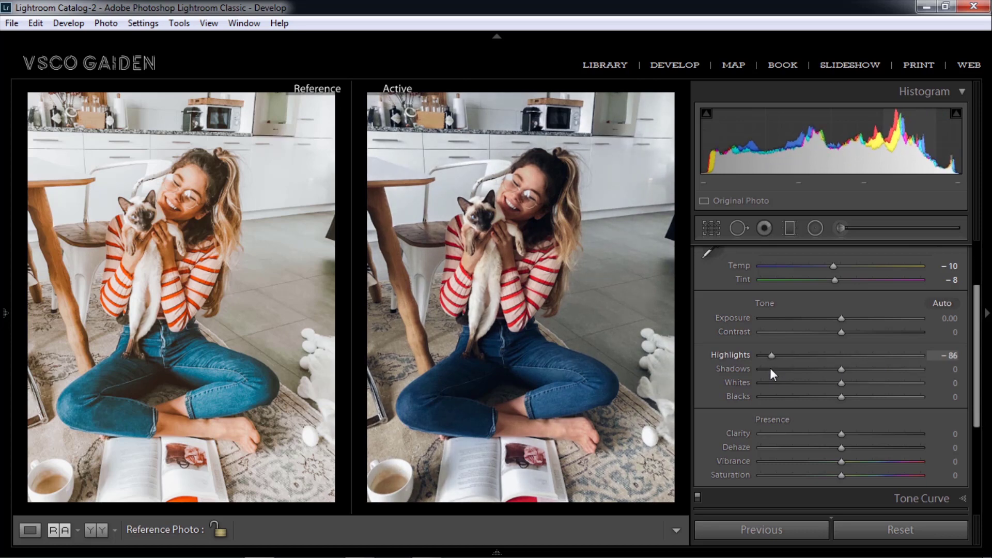
left_click_drag(772, 370, 770, 370)
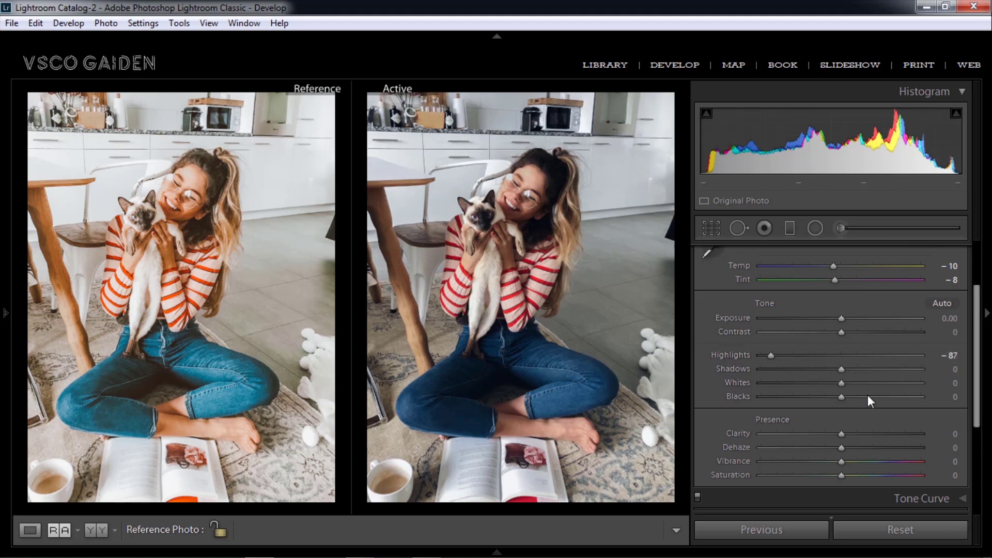
left_click_drag(843, 369, 930, 370)
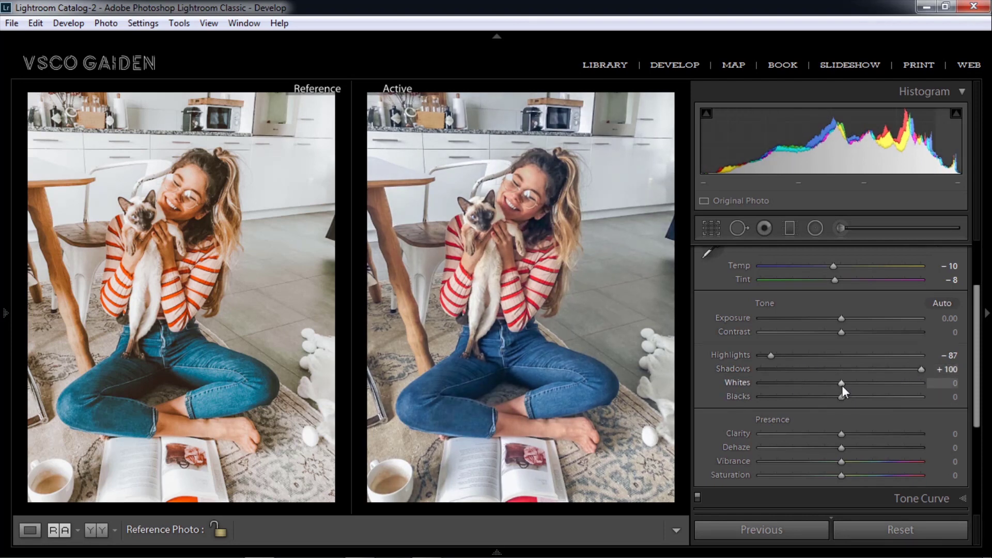
mouse_move(843, 386)
left_mouse_down()
mouse_move(813, 389)
mouse_move(852, 389)
mouse_move(809, 390)
mouse_move(819, 396)
left_mouse_up()
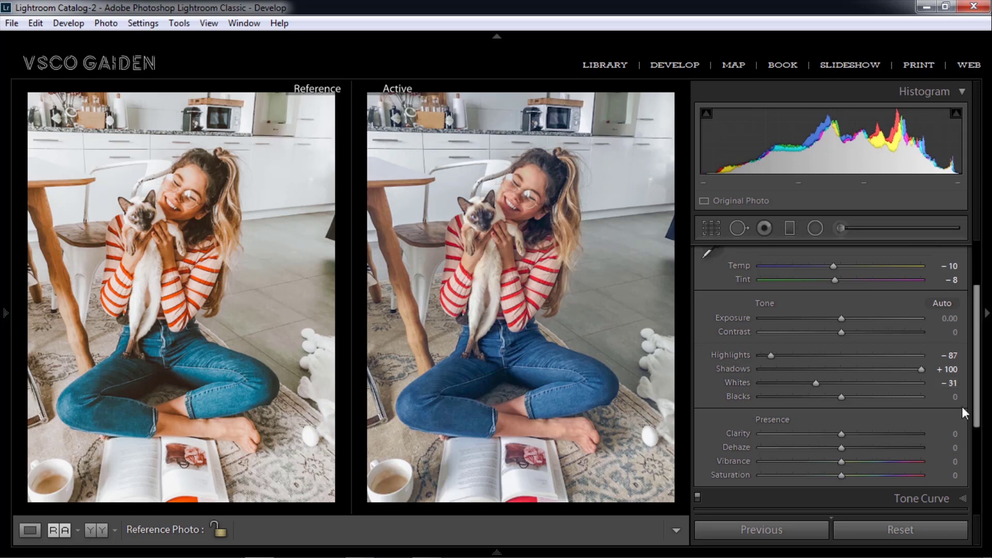
mouse_move(843, 397)
left_mouse_down()
mouse_move(872, 402)
mouse_move(849, 406)
left_mouse_up()
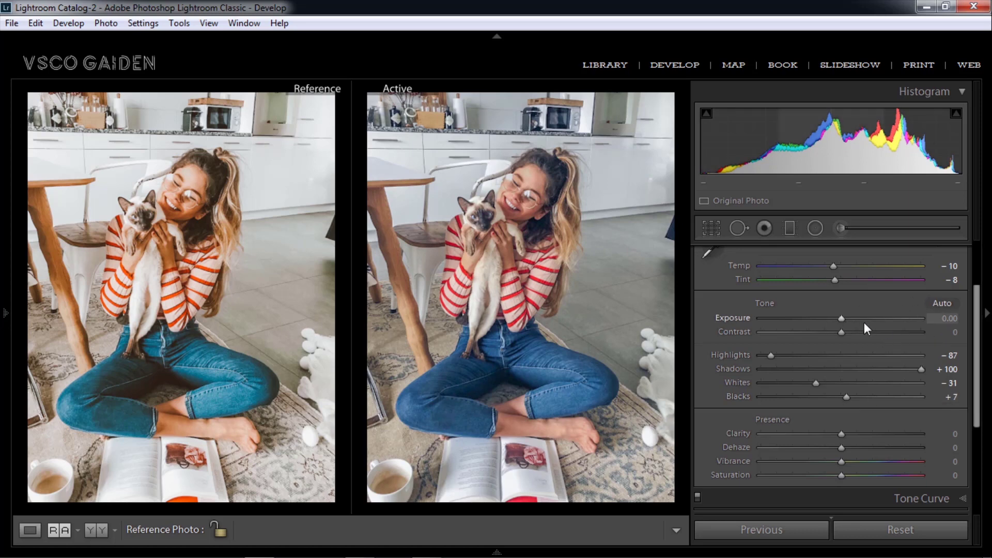
left_click_drag(841, 317, 845, 323)
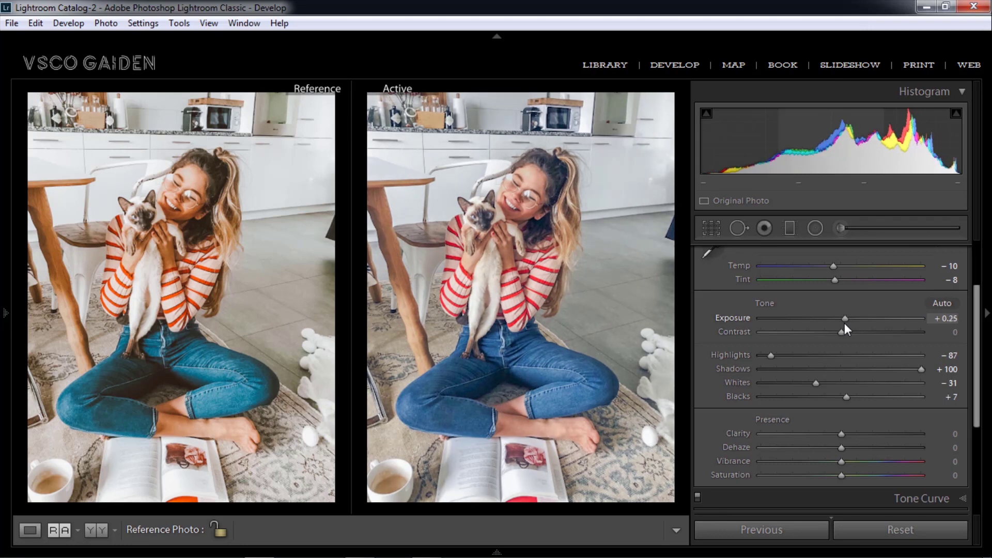
left_click_drag(844, 323, 846, 324)
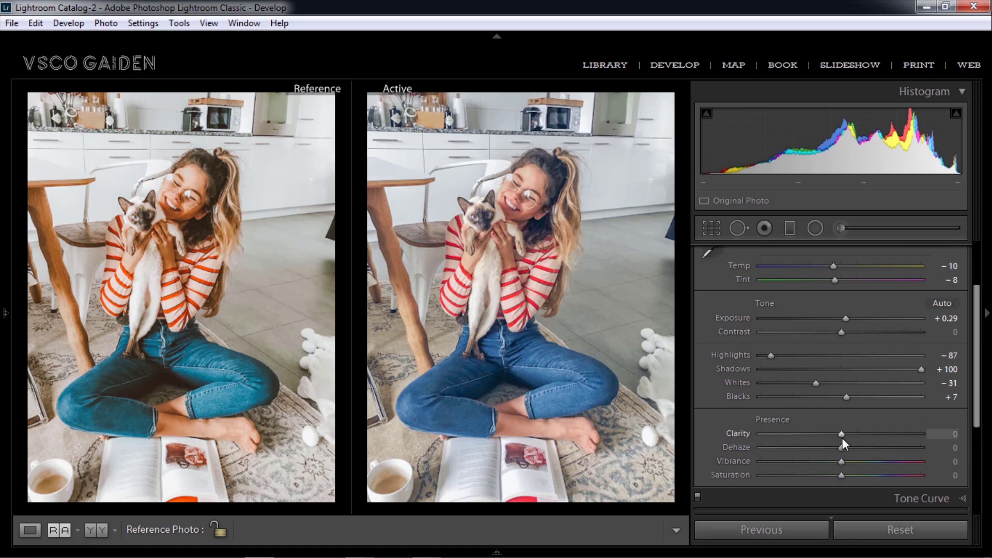
Step: Lower Presence Clarity to -17 and Saturation to -15
mouse_move(841, 433)
left_mouse_down()
mouse_move(877, 435)
mouse_move(828, 440)
left_mouse_up()
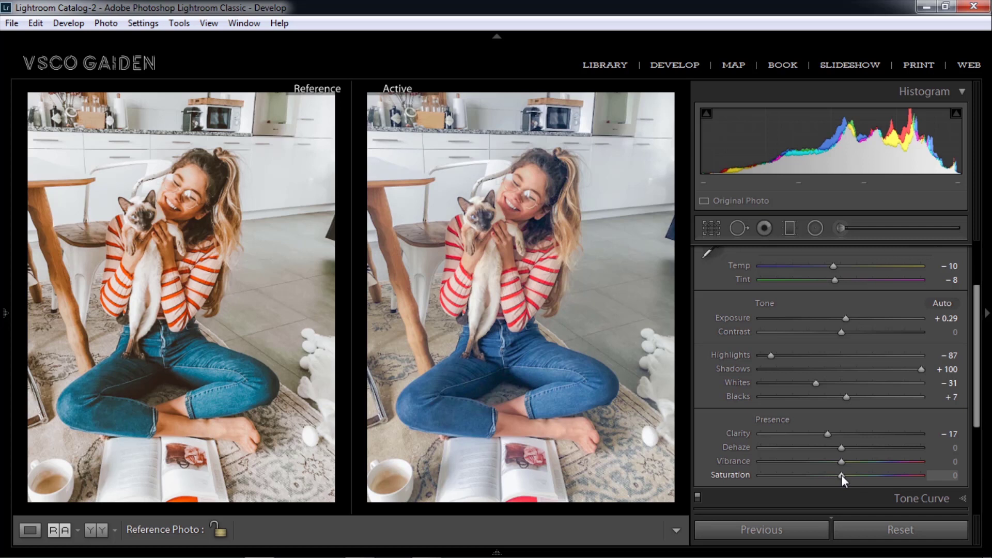
left_click_drag(842, 475, 830, 481)
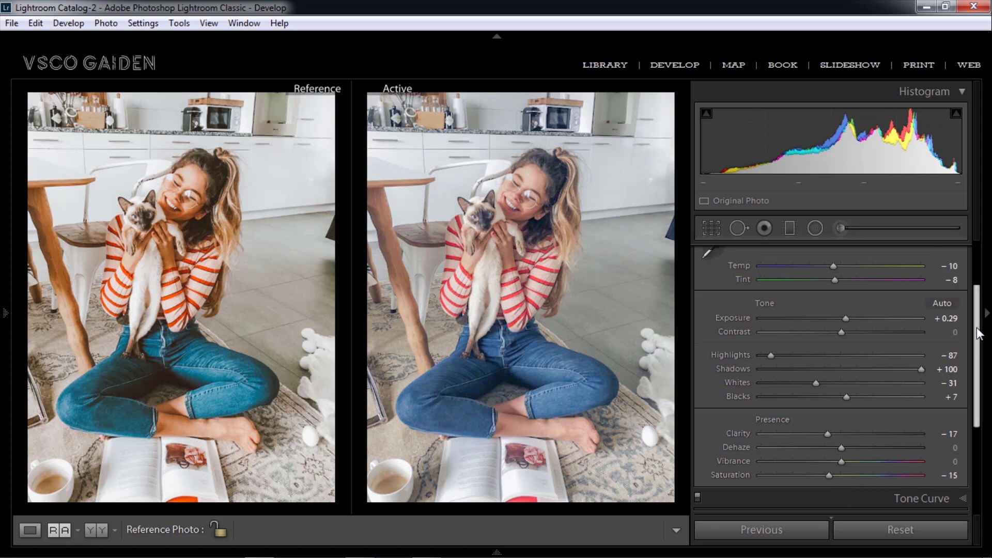
scroll(979, 334, "down", 3)
scroll(977, 362, "down", 2)
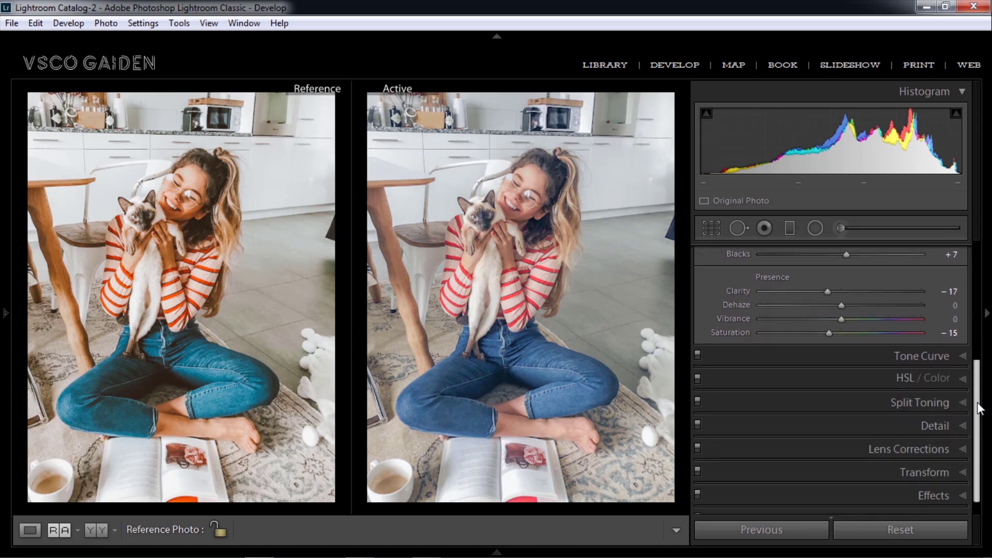
Step: Apply the Curve Tool TTF Rainbow point curve preset in the Tone Curve panel
left_click(962, 349)
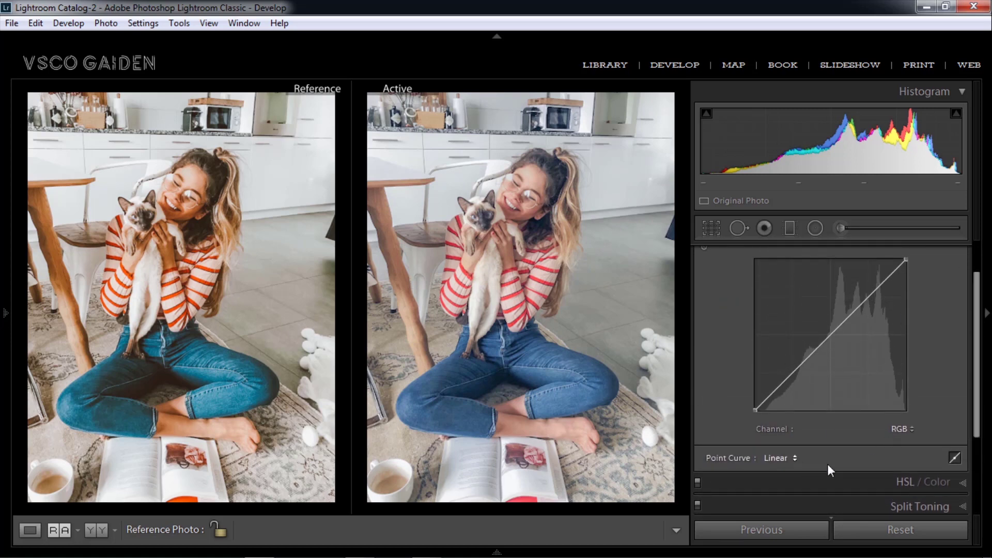
left_click(795, 459)
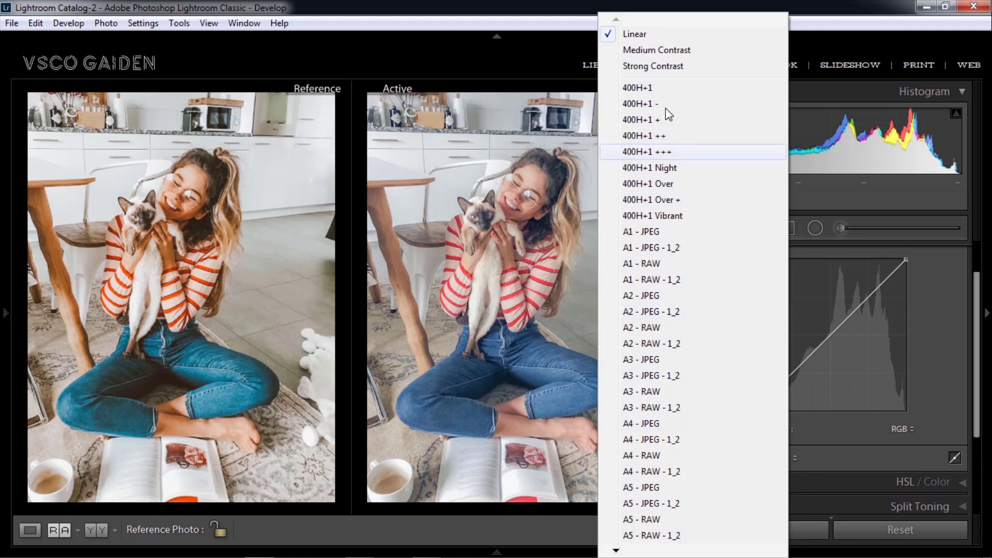
mouse_move(616, 550)
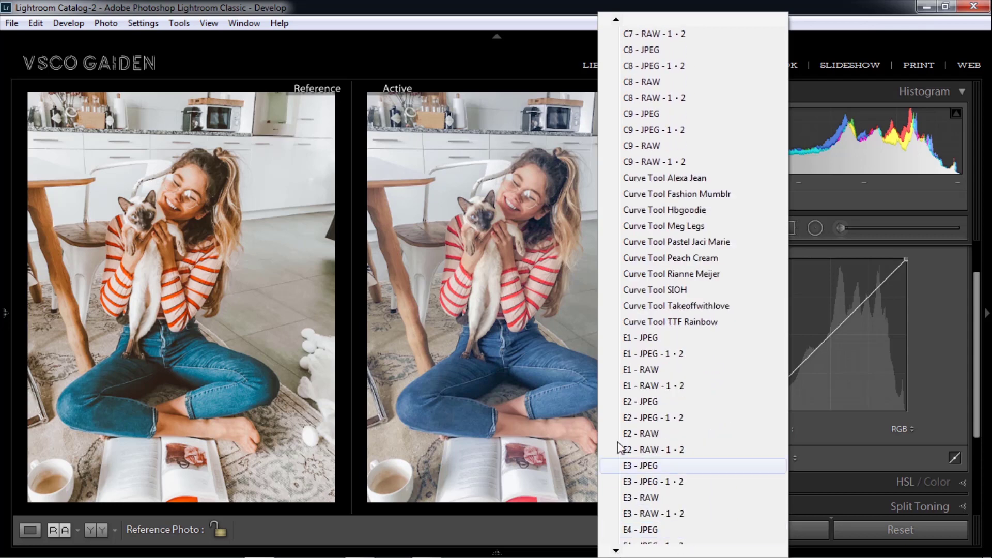
left_click(698, 326)
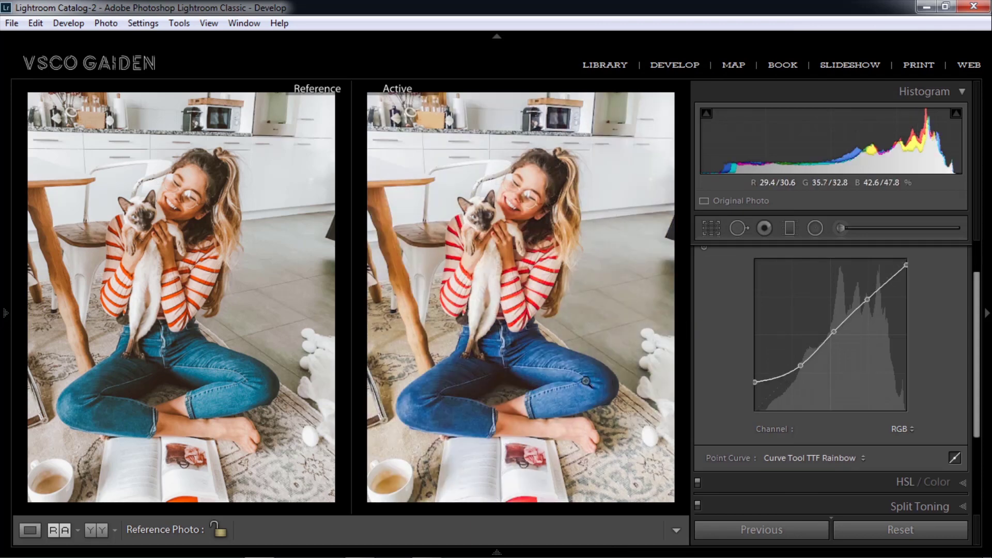
Step: Toggle the before/after view with backslash to compare against the original
key("backslash")
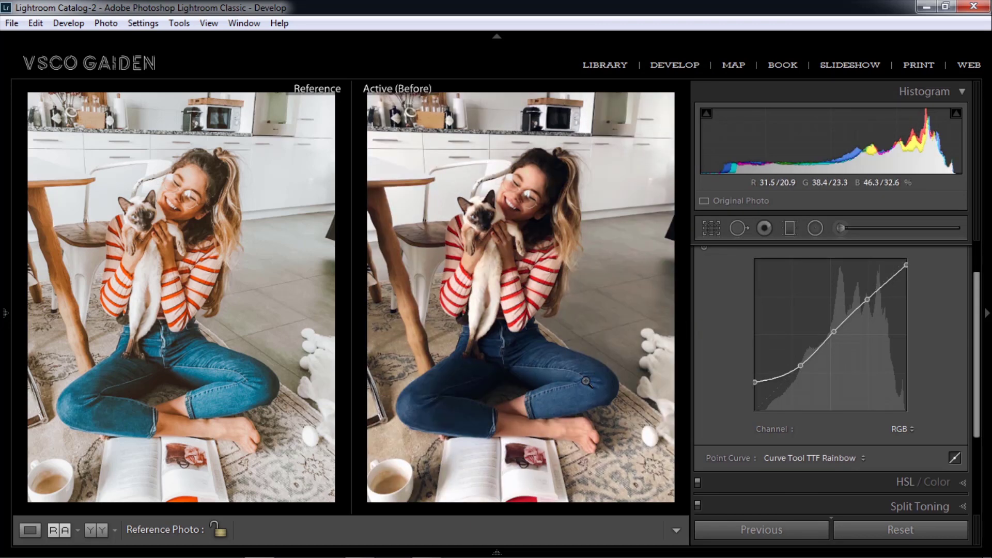
key("backslash")
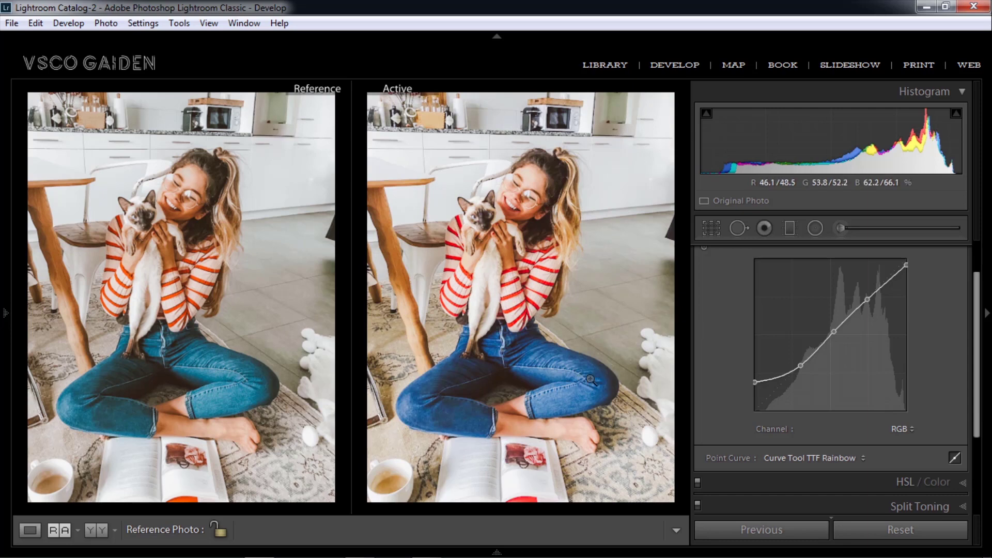
scroll(977, 304, "down", 3)
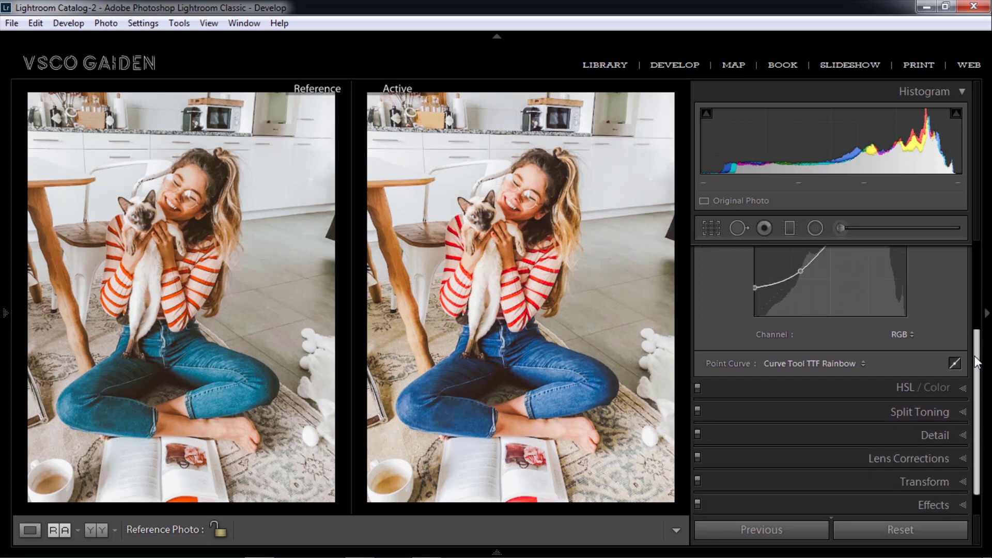
Step: In the HSL/Color Hue tab, set Red +24, Orange +1 and Yellow -11
left_click(959, 388)
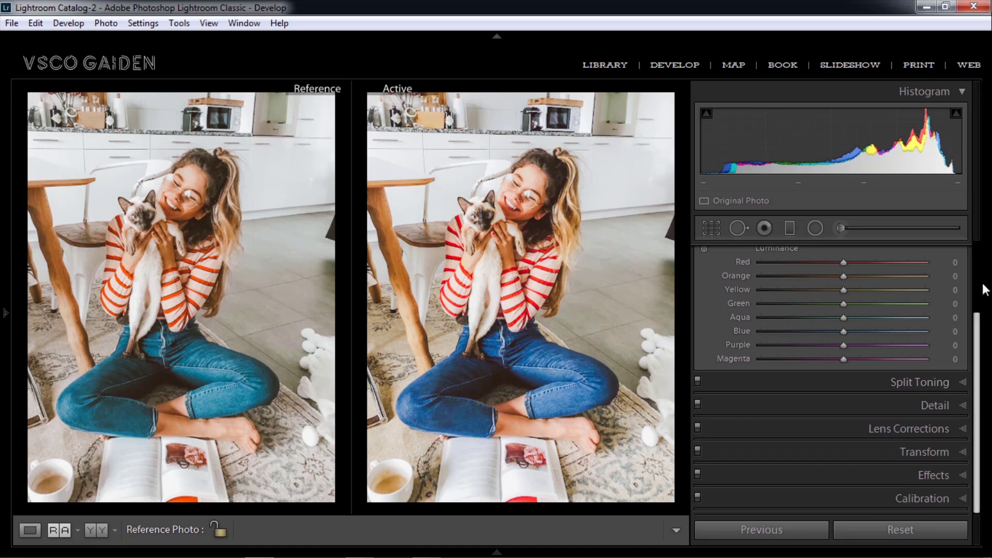
scroll(986, 345, "up", 1)
scroll(987, 345, "up", 1)
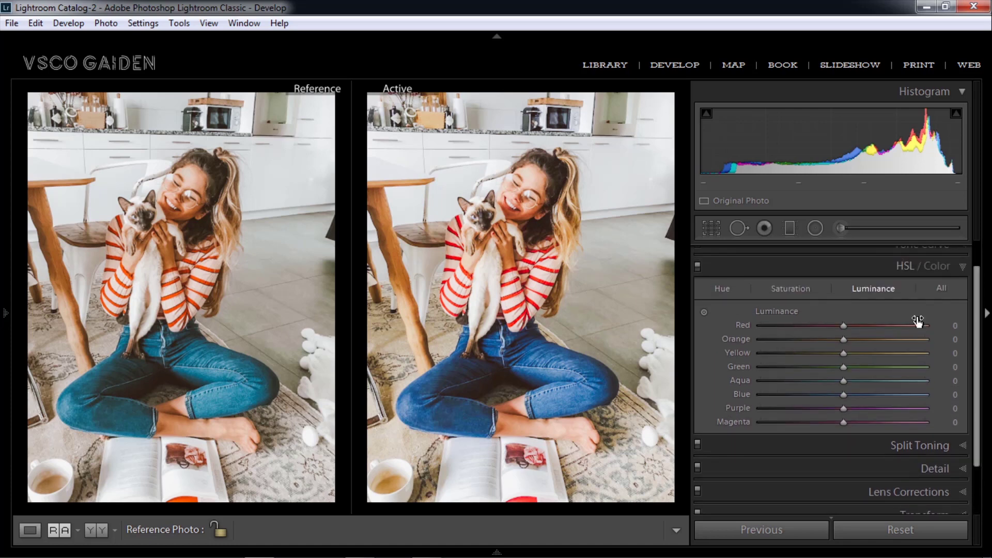
left_click(722, 289)
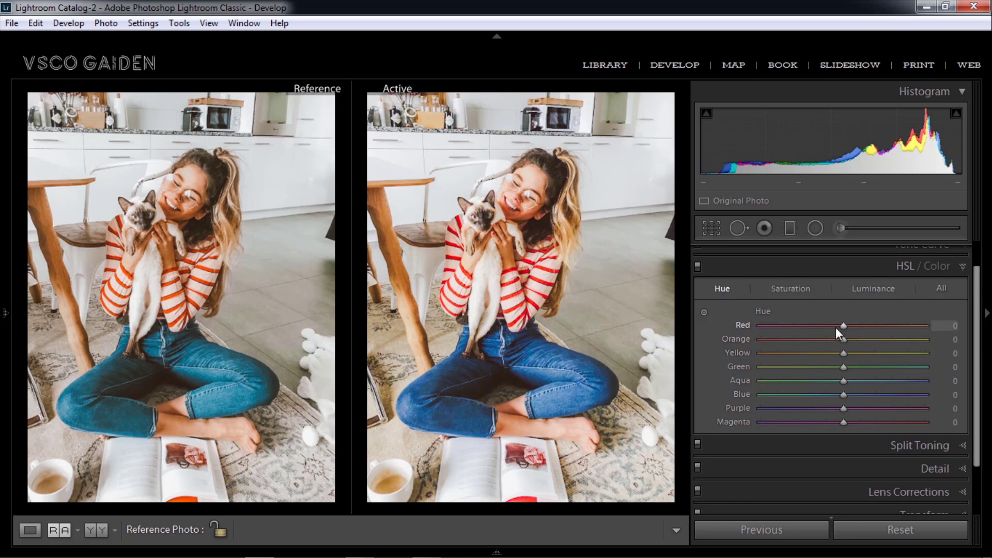
mouse_move(844, 327)
left_mouse_down()
mouse_move(858, 328)
mouse_move(833, 328)
mouse_move(864, 331)
left_mouse_up()
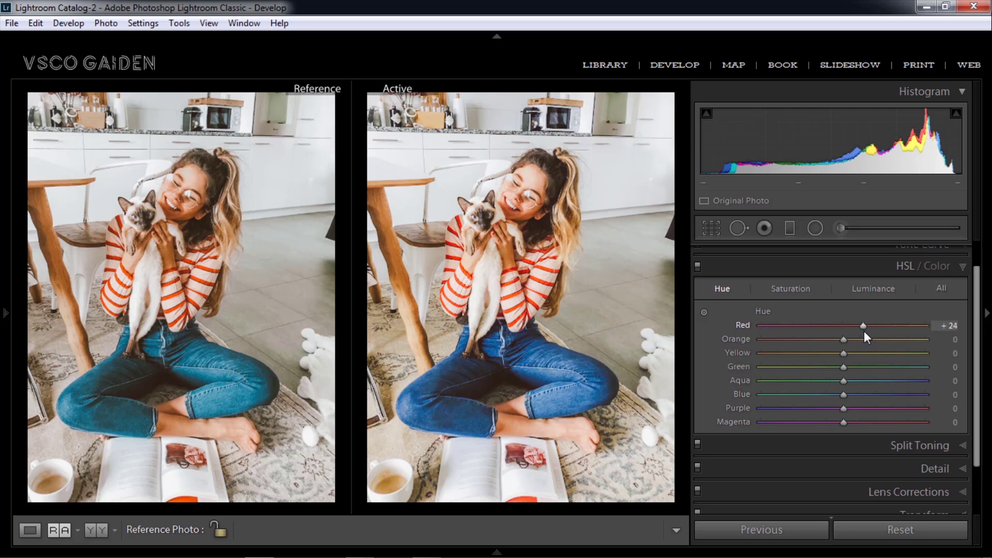
mouse_move(843, 341)
left_mouse_down()
mouse_move(829, 341)
mouse_move(850, 341)
left_mouse_up()
left_click_drag(856, 354, 834, 356)
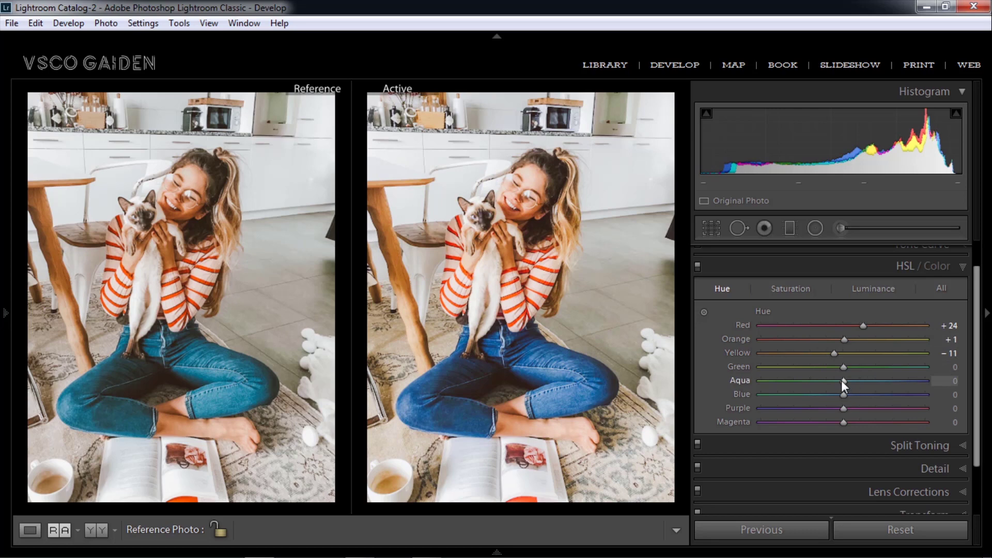
Step: Set the Aqua hue to +16, Blue to +15 and Purple to -100
mouse_move(844, 380)
left_mouse_down()
mouse_move(854, 382)
mouse_move(831, 383)
mouse_move(870, 384)
mouse_move(841, 383)
mouse_move(856, 385)
left_mouse_up()
left_click_drag(858, 385, 857, 385)
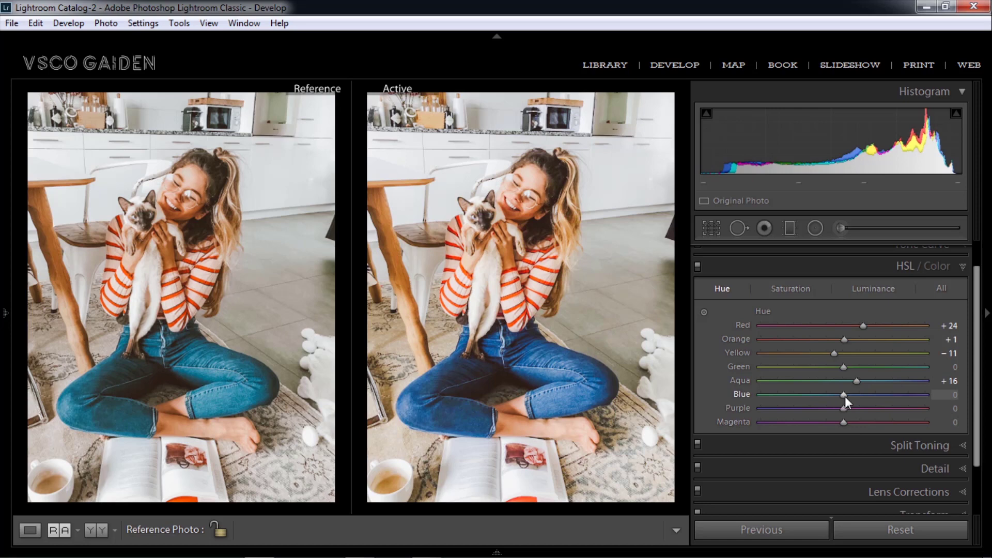
left_click_drag(846, 396, 857, 397)
mouse_move(843, 410)
left_mouse_down()
mouse_move(802, 410)
mouse_move(901, 410)
mouse_move(790, 409)
mouse_move(811, 409)
left_mouse_up()
left_click_drag(879, 417, 745, 418)
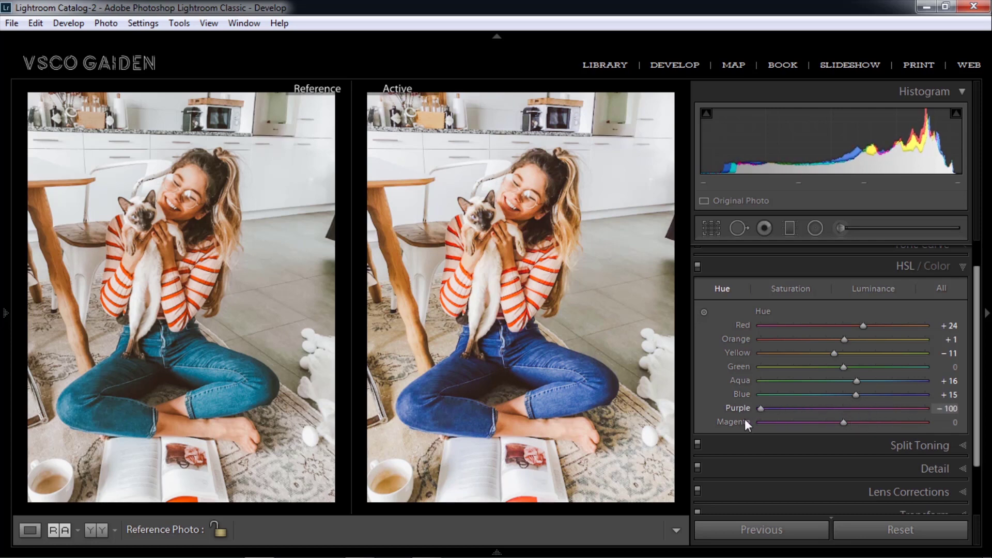
Step: In the Saturation tab, set Red -22, Orange -28, Yellow -89, Green -5, Aqua +35, Blue -25
left_click(800, 289)
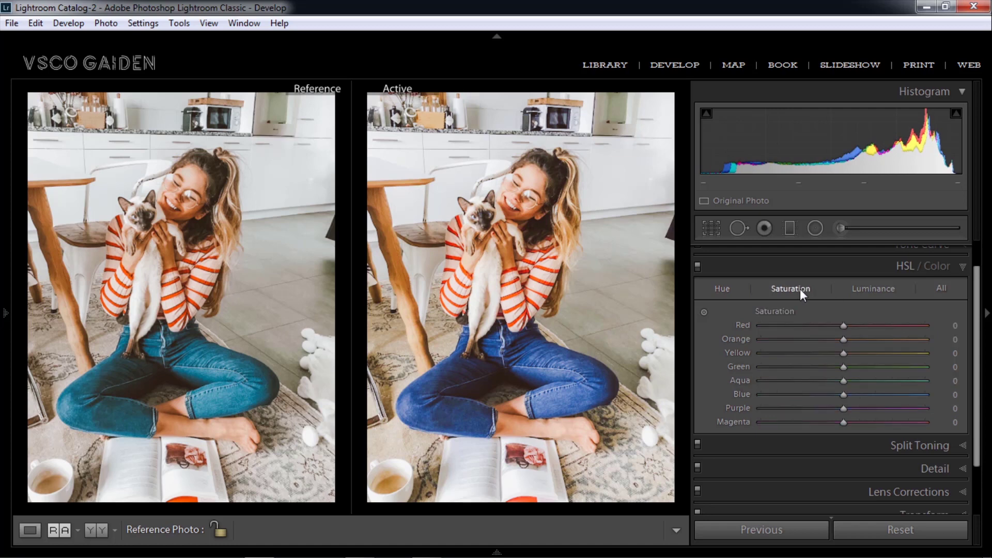
mouse_move(842, 324)
left_mouse_down()
mouse_move(866, 330)
mouse_move(829, 333)
left_mouse_up()
mouse_move(844, 343)
left_mouse_down()
mouse_move(816, 349)
mouse_move(825, 353)
left_mouse_up()
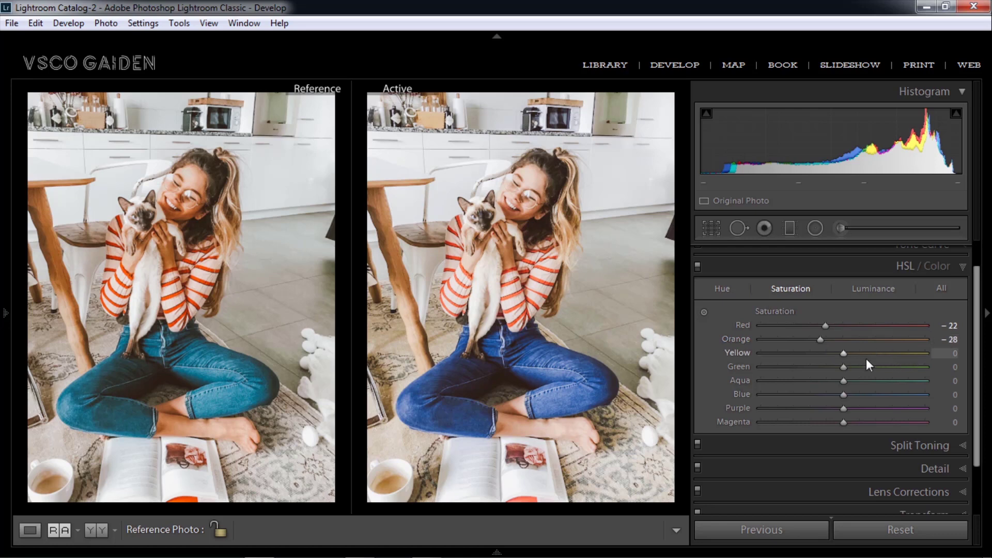
mouse_move(845, 352)
left_mouse_down()
mouse_move(861, 360)
mouse_move(780, 361)
left_mouse_up()
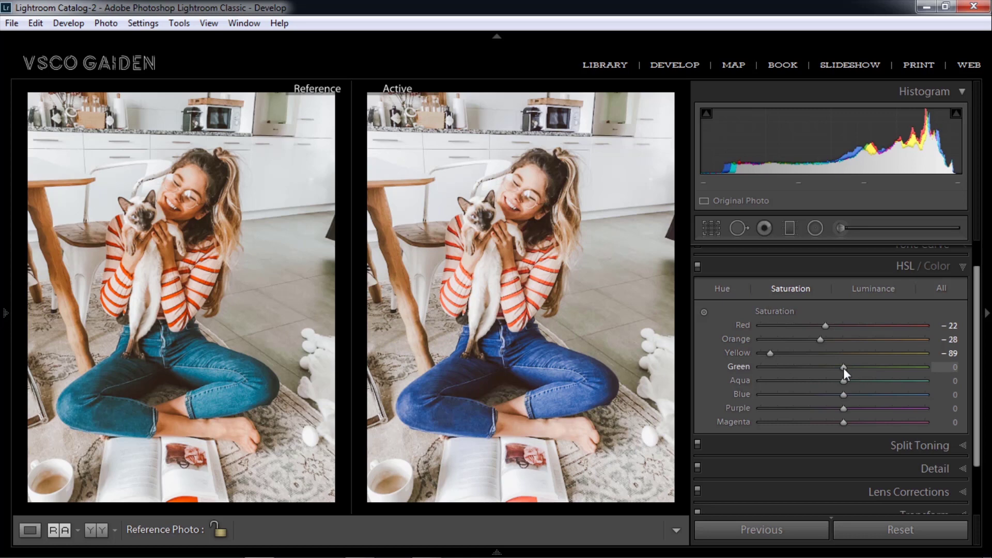
left_click_drag(844, 367, 839, 375)
mouse_move(845, 382)
left_mouse_down()
mouse_move(858, 386)
mouse_move(816, 386)
mouse_move(871, 387)
left_mouse_up()
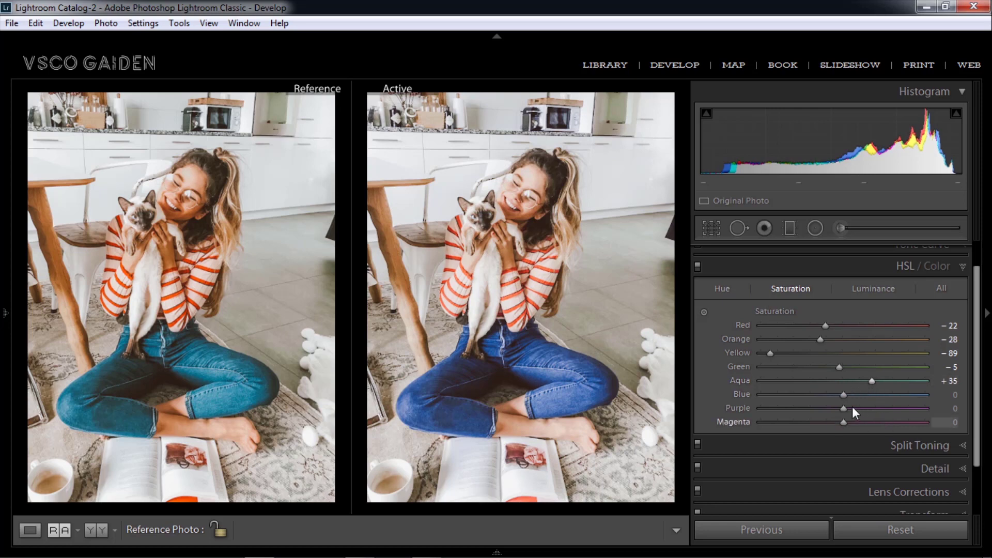
mouse_move(843, 395)
left_mouse_down()
mouse_move(861, 397)
mouse_move(797, 398)
mouse_move(856, 401)
mouse_move(816, 409)
mouse_move(823, 402)
left_mouse_up()
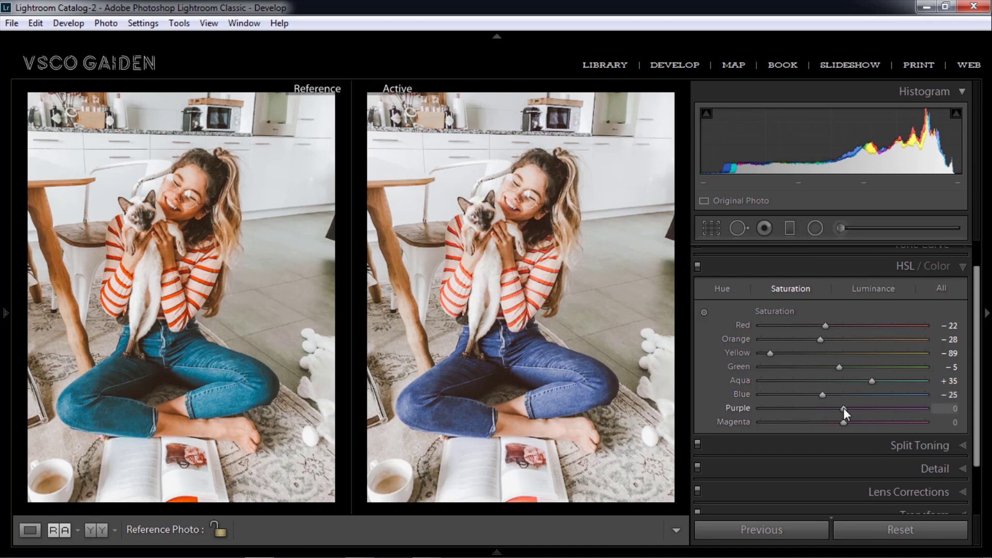
Step: Set Purple saturation to exactly -45
mouse_move(844, 407)
left_mouse_down()
mouse_move(871, 408)
mouse_move(812, 408)
mouse_move(889, 414)
mouse_move(806, 416)
left_mouse_up()
left_click_drag(808, 409, 810, 410)
left_click(954, 408)
key("Up")
key("Return")
Step: Strongly desaturate Magenta and switch HSL to the Luminance tab
mouse_move(843, 422)
left_mouse_down()
mouse_move(806, 423)
mouse_move(809, 434)
left_mouse_up()
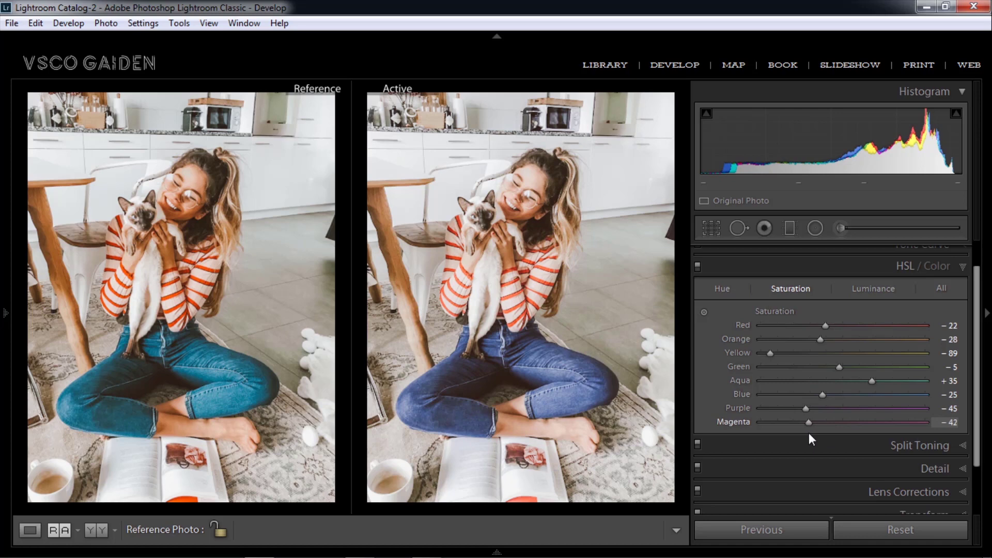
left_click_drag(809, 438, 801, 442)
left_click(873, 289)
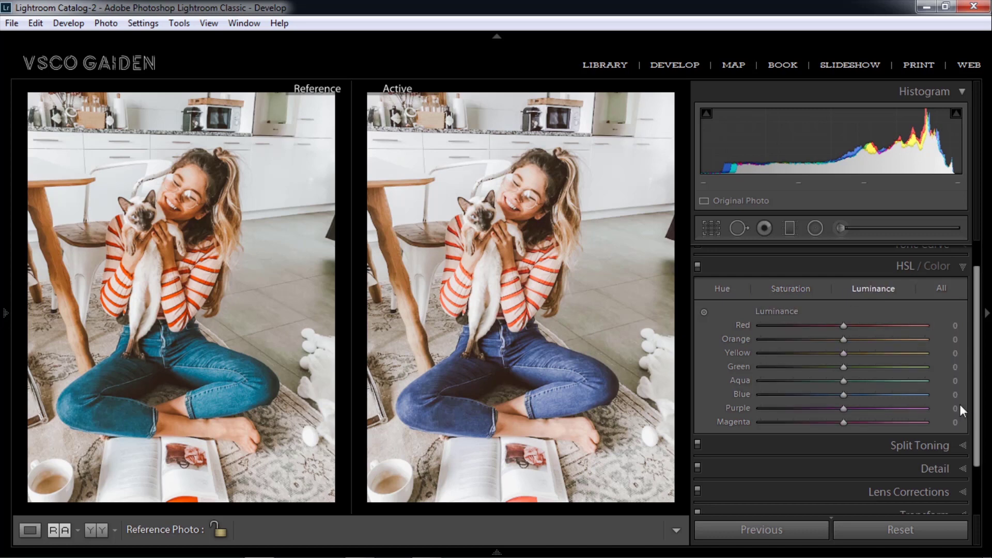
Step: Set luminance Red -30, Orange -17, Yellow -23, Green +24, Aqua -18, Blue -10, Purple -12
mouse_move(843, 327)
left_mouse_down()
mouse_move(859, 326)
mouse_move(800, 331)
mouse_move(832, 333)
mouse_move(820, 333)
left_mouse_up()
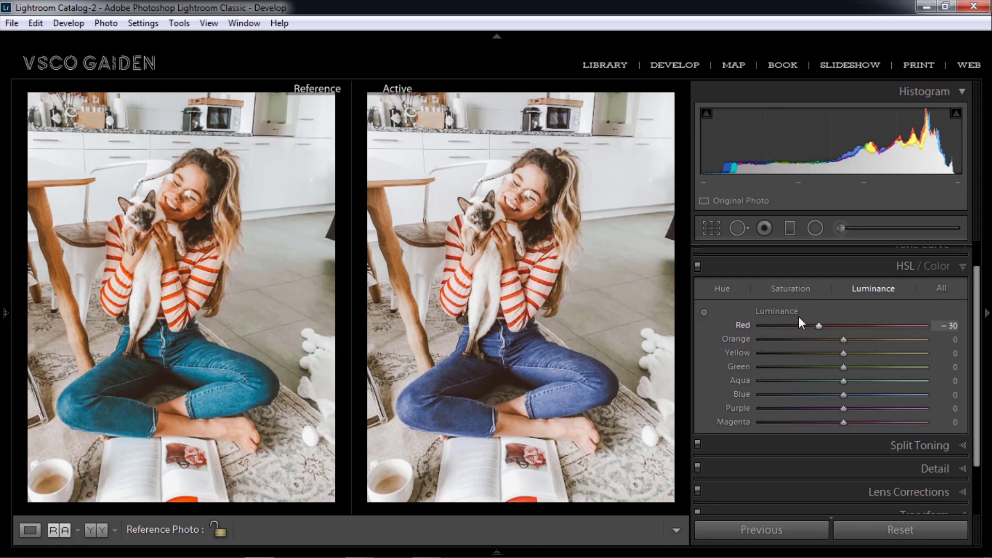
mouse_move(844, 339)
left_mouse_down()
mouse_move(822, 347)
mouse_move(831, 353)
left_mouse_up()
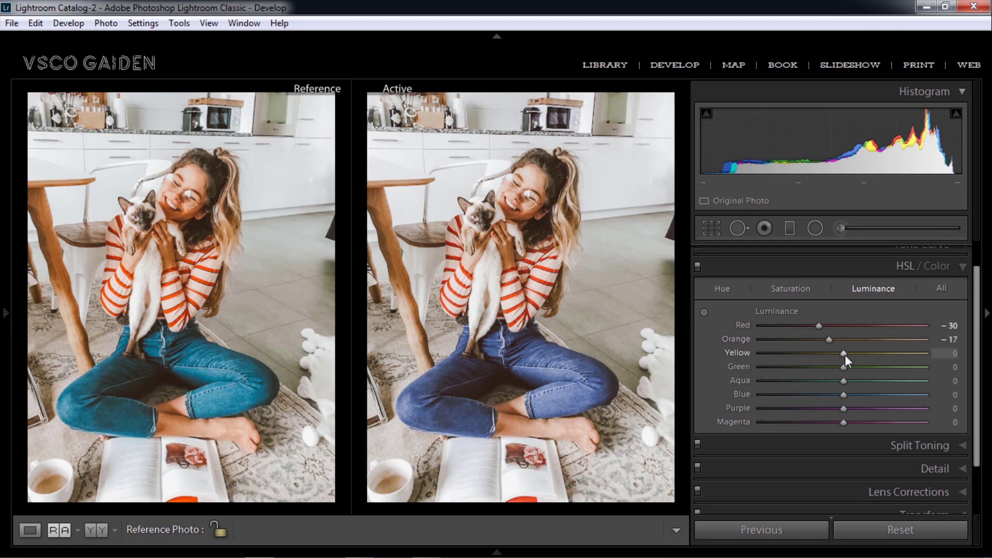
mouse_move(877, 354)
left_mouse_down()
mouse_move(804, 354)
mouse_move(874, 355)
mouse_move(823, 359)
left_mouse_up()
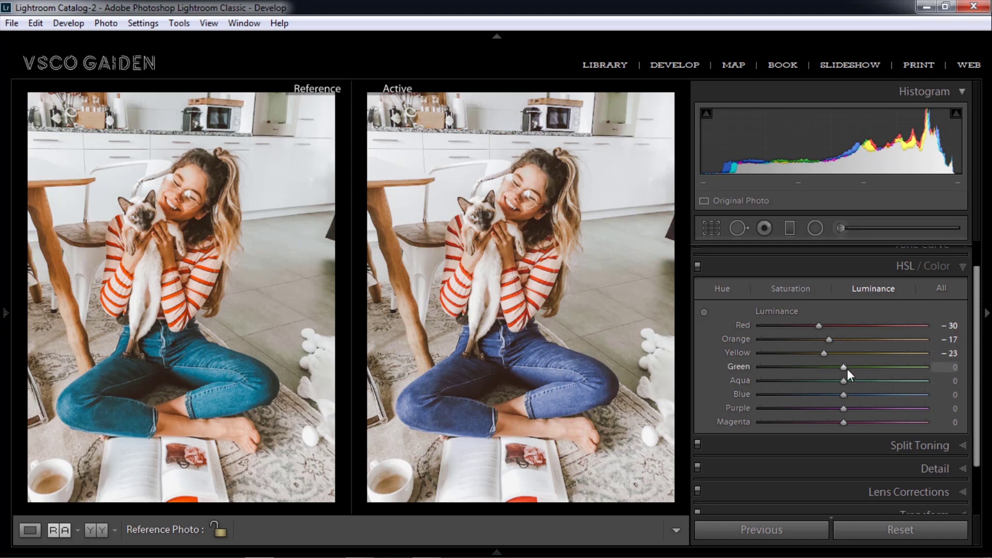
mouse_move(844, 367)
left_mouse_down()
mouse_move(878, 368)
mouse_move(815, 370)
mouse_move(862, 373)
left_mouse_up()
mouse_move(846, 384)
left_mouse_down()
mouse_move(877, 382)
mouse_move(833, 384)
left_mouse_up()
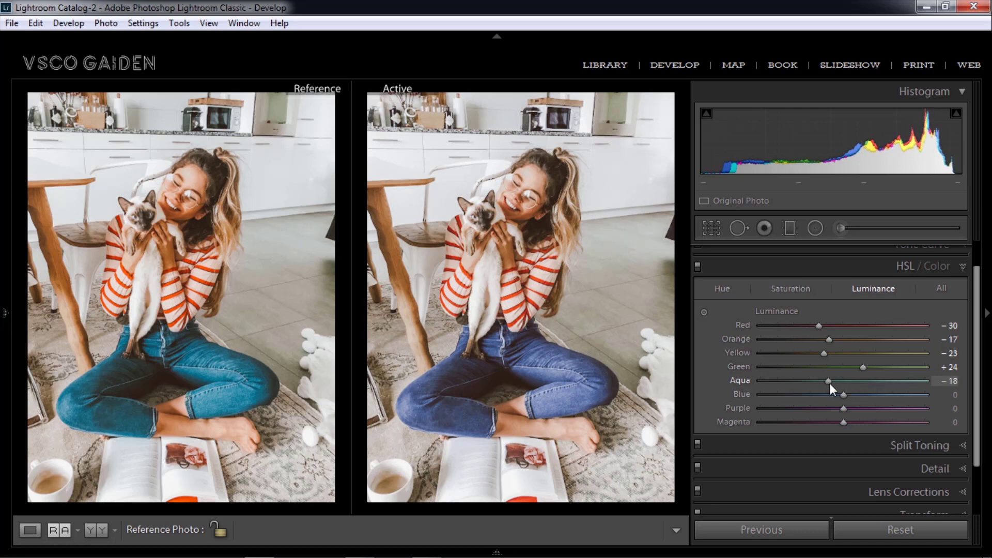
mouse_move(845, 394)
left_mouse_down()
mouse_move(814, 399)
mouse_move(845, 401)
mouse_move(835, 402)
left_mouse_up()
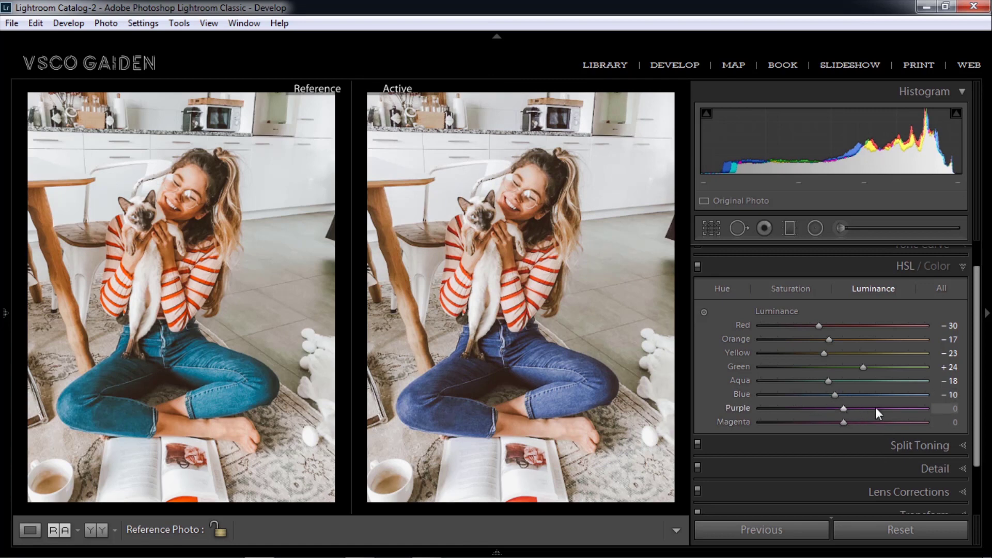
left_click_drag(844, 407, 833, 411)
Step: Collapse HSL and set the Split Toning shadow hue to 240
left_click(964, 270)
left_click(964, 323)
scroll(976, 355, "down", 1)
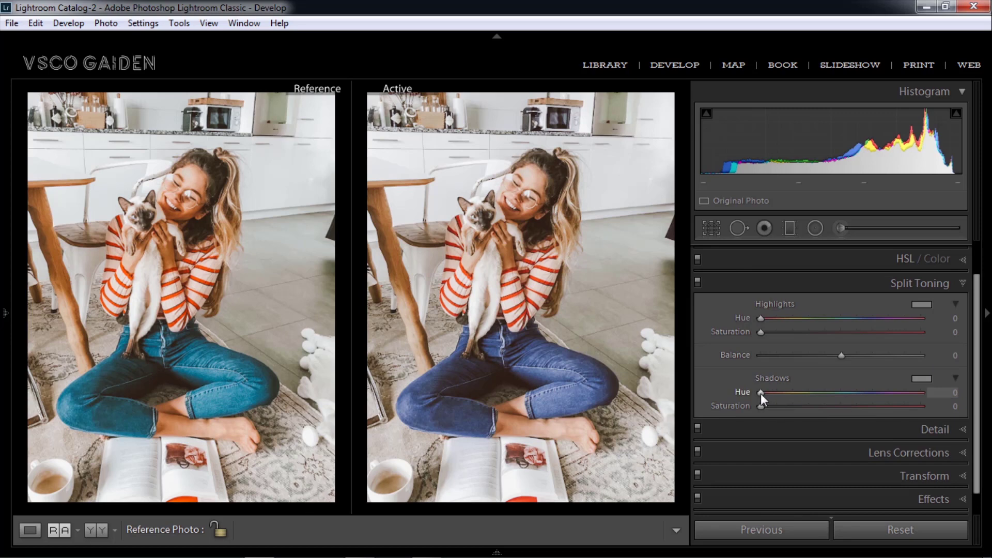
left_click_drag(761, 394, 870, 397)
left_click_drag(869, 396, 869, 396)
left_click(952, 394)
type("240")
key("Return")
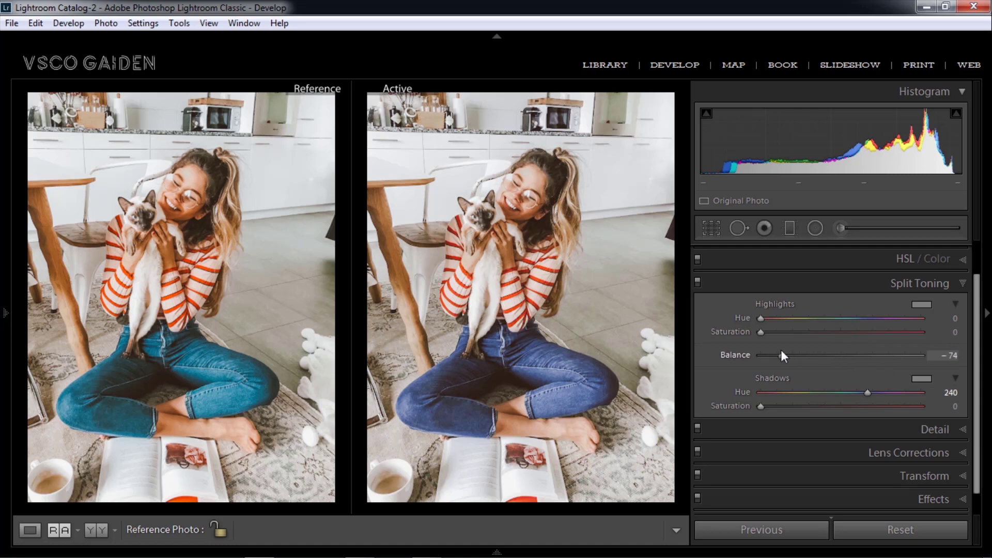
Step: Set the split toning Balance to +75 and expand the Detail panel
left_click_drag(841, 356, 901, 356)
left_click_drag(902, 357, 900, 357)
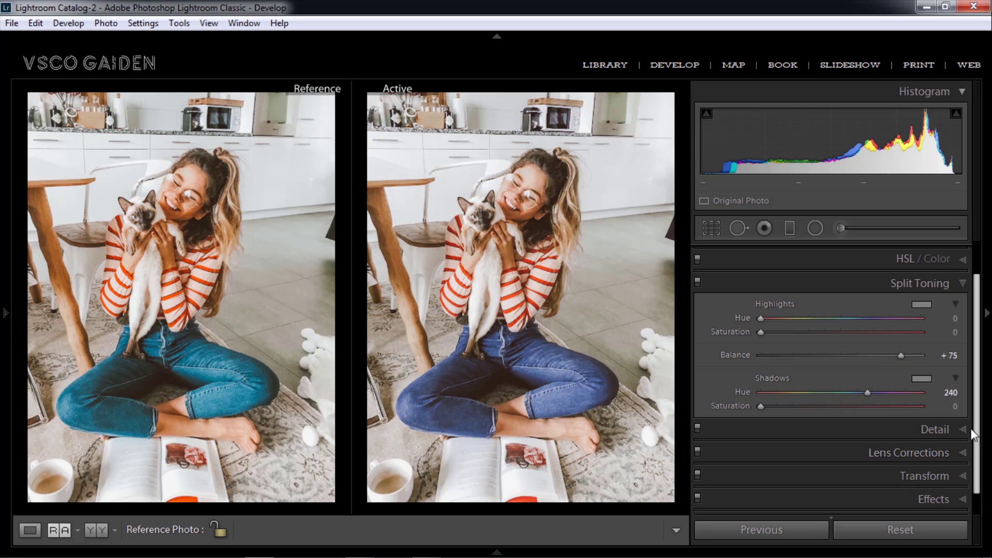
left_click(960, 432)
scroll(930, 370, "down", 1)
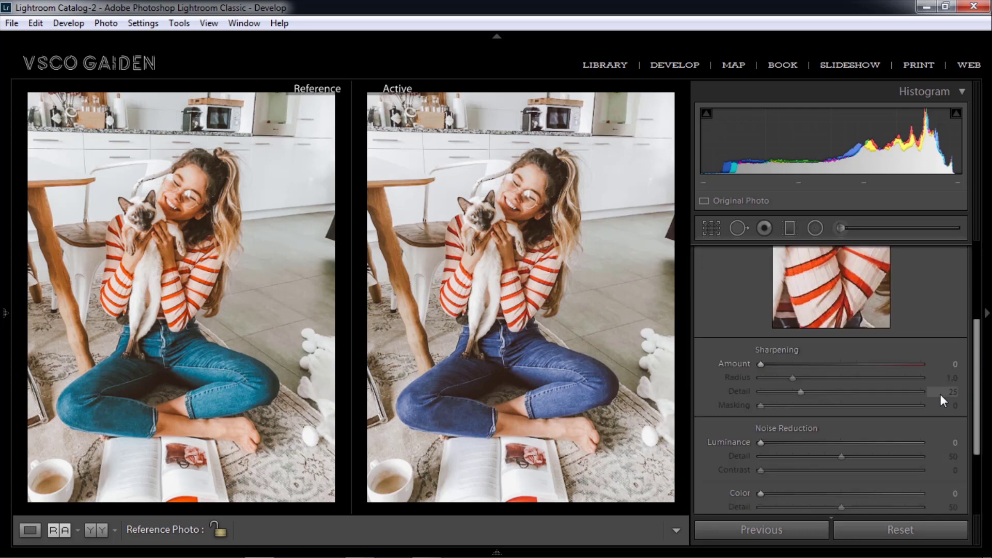
Step: Set Sharpening Amount to 28 and colour Noise Reduction to 25
scroll(940, 394, "down", 1)
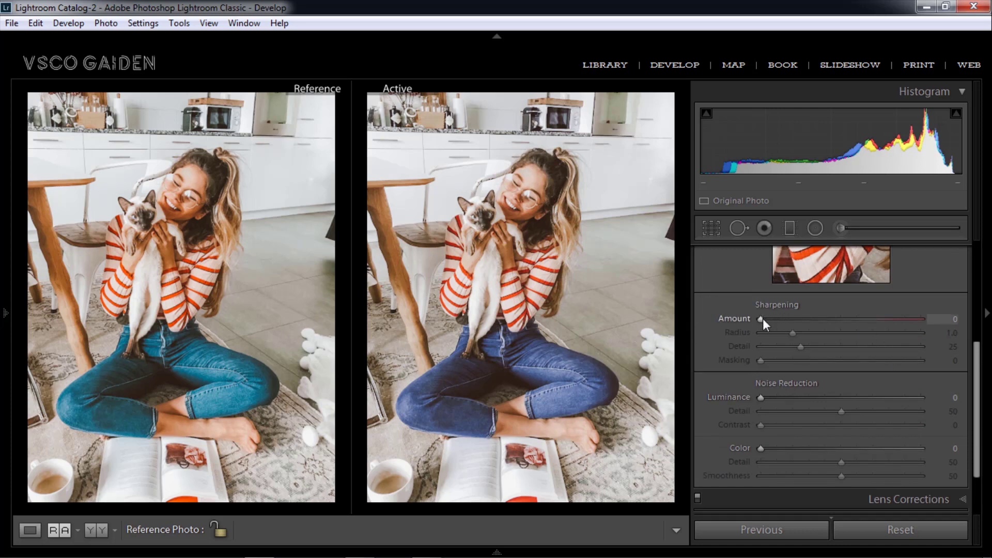
mouse_move(760, 320)
left_mouse_down()
mouse_move(846, 320)
mouse_move(791, 322)
left_mouse_up()
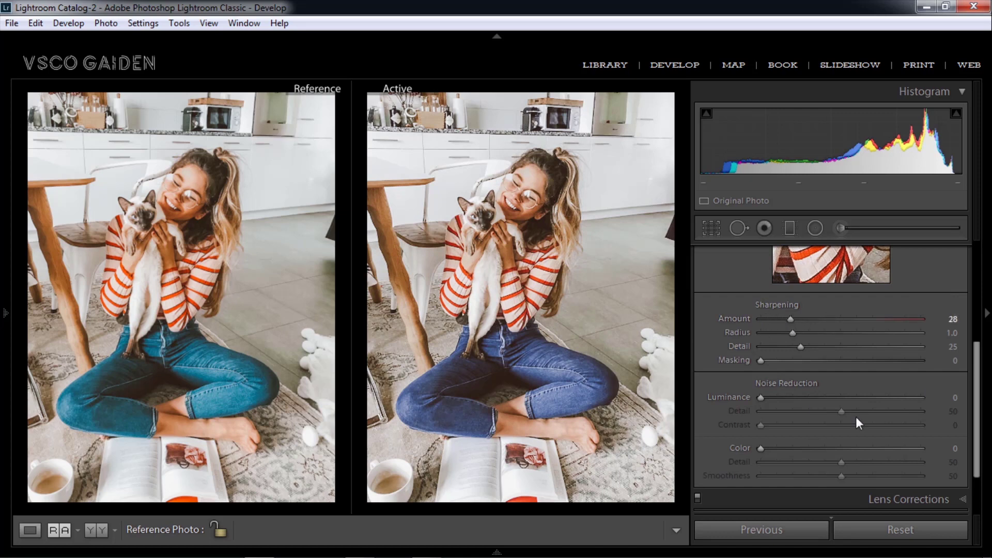
left_click_drag(759, 449, 792, 449)
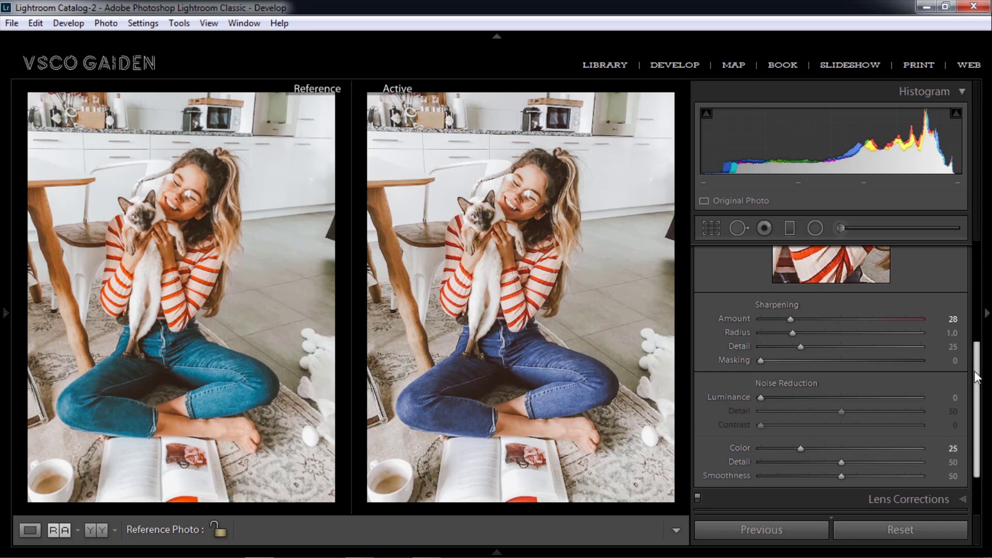
left_click_drag(979, 377, 982, 413)
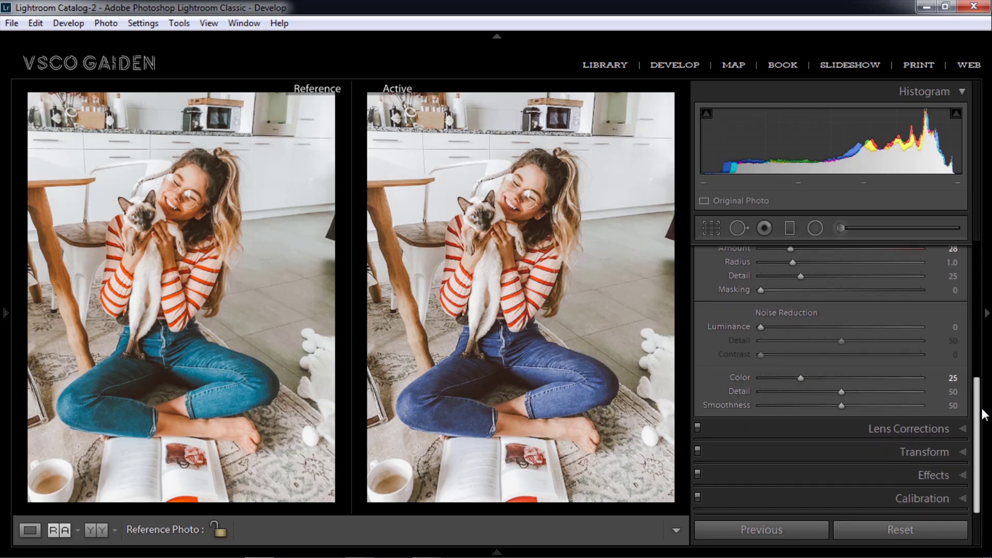
Step: Browse the Lens Corrections and Transform sections
left_click(964, 428)
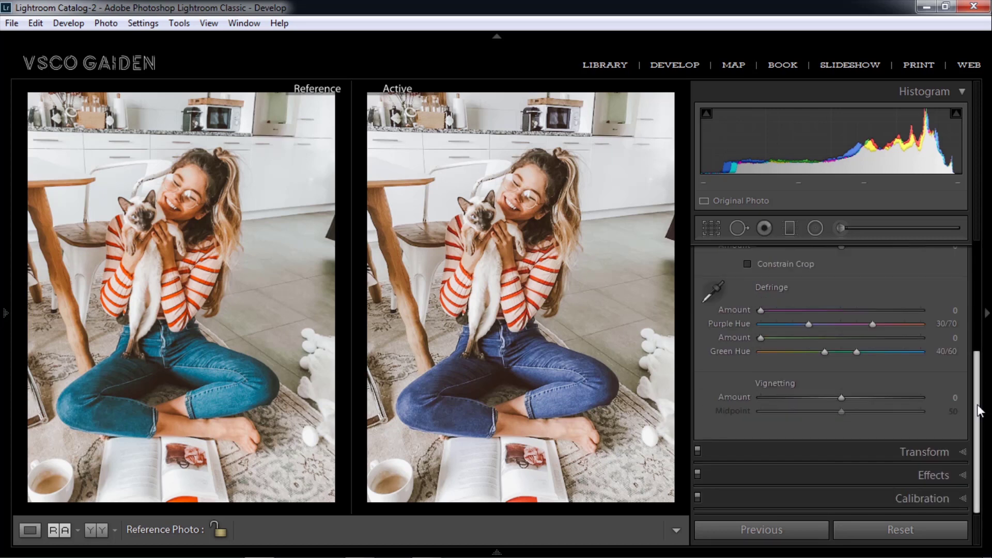
left_click_drag(977, 429, 977, 390)
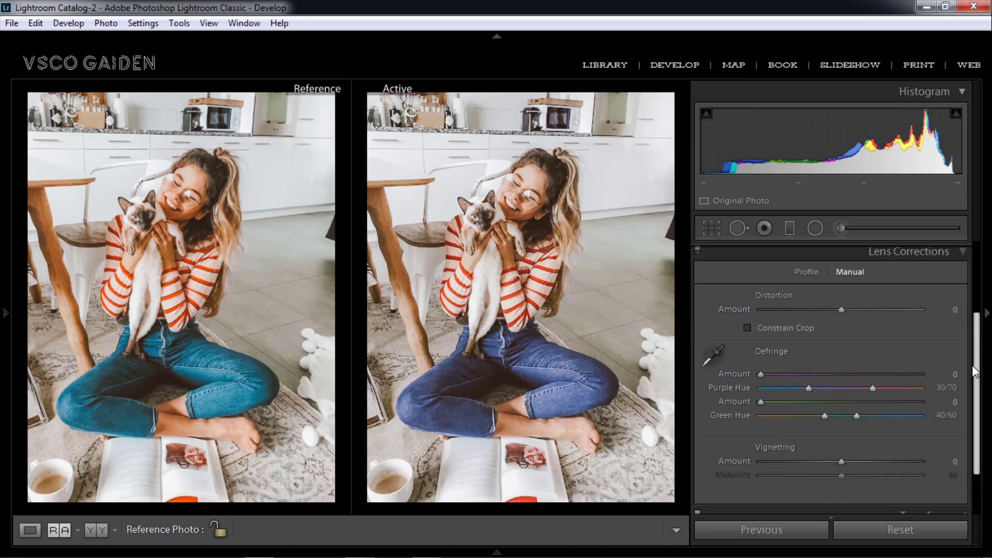
scroll(980, 350, "down", 3)
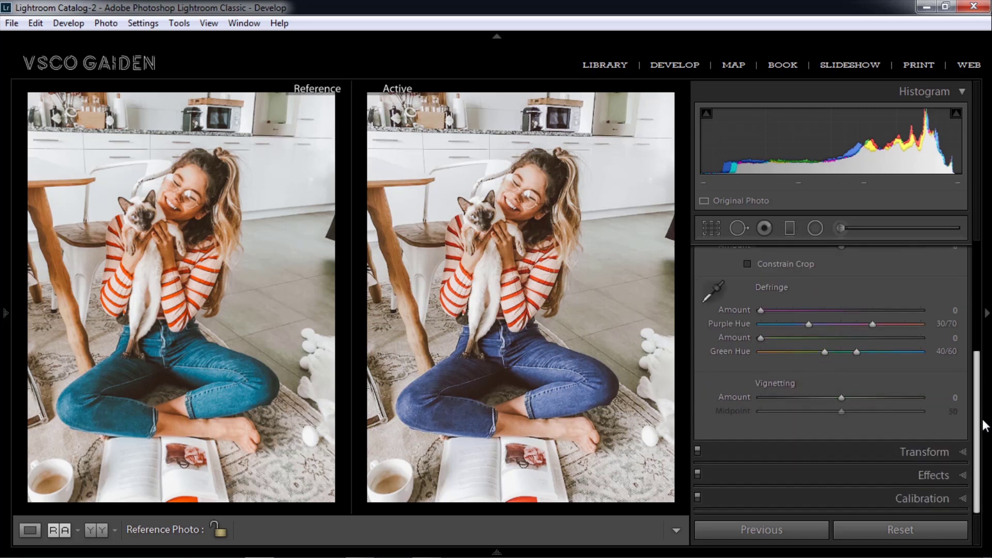
left_click(965, 454)
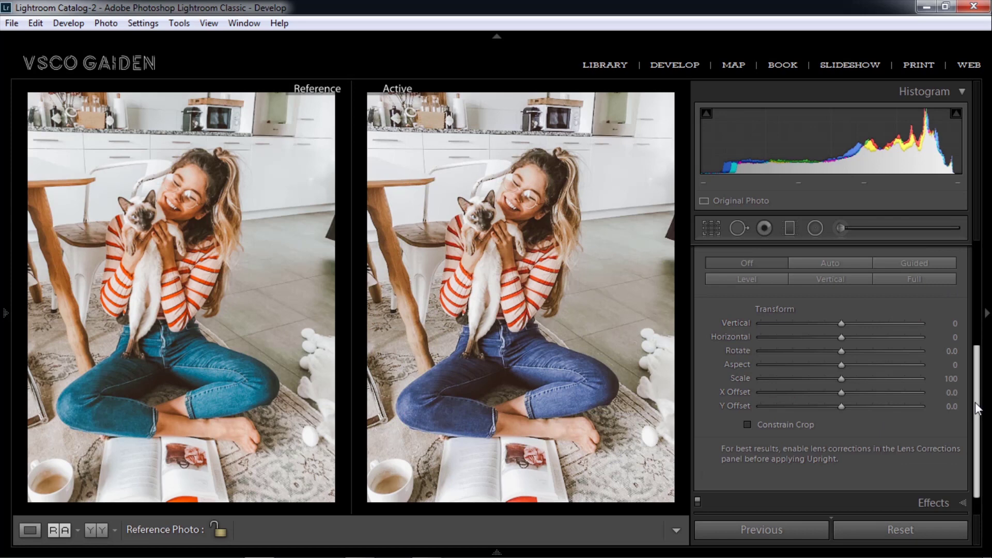
scroll(980, 420, "down", 2)
Step: Set Effects Grain Amount to 23 and collapse the Effects panel
left_click(958, 476)
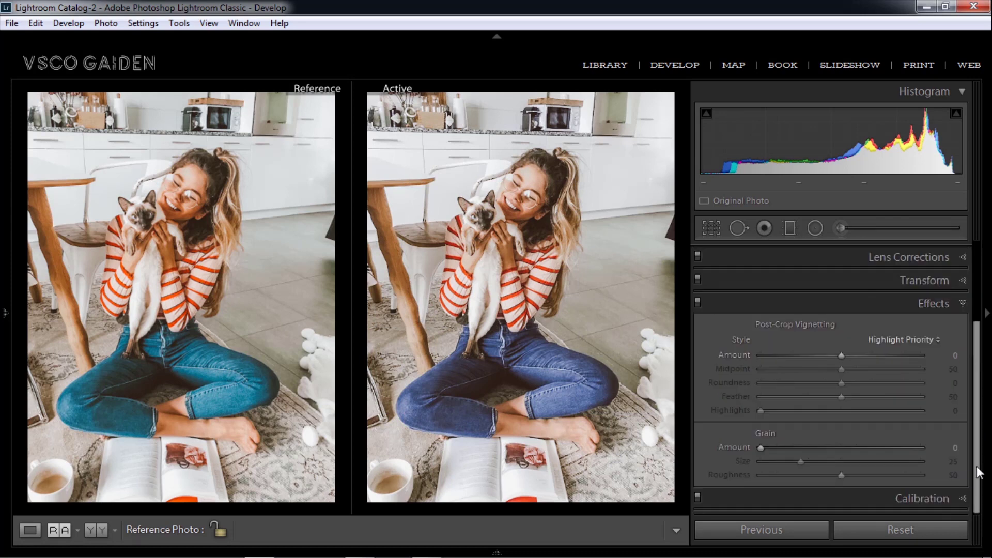
mouse_move(760, 448)
left_mouse_down()
mouse_move(816, 448)
mouse_move(800, 455)
left_mouse_up()
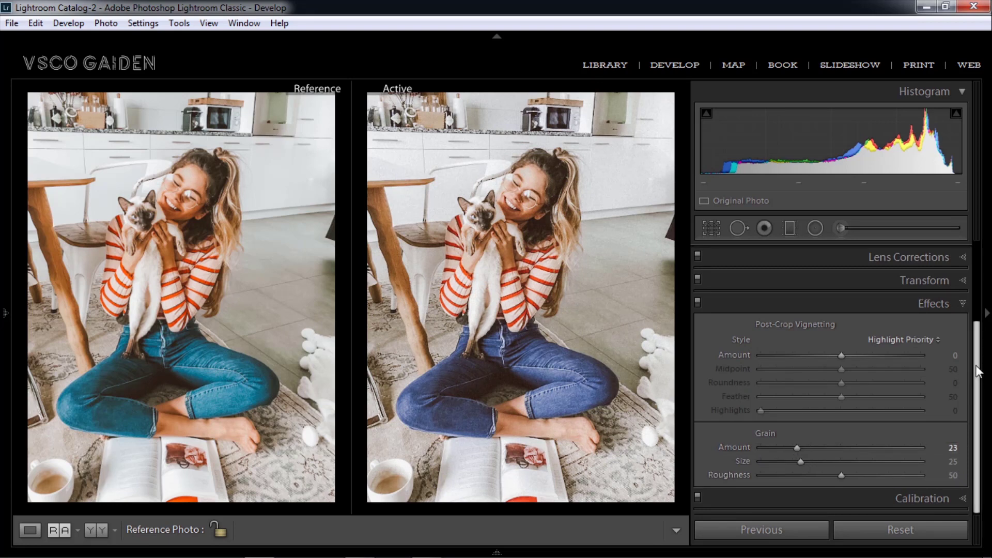
left_click(957, 301)
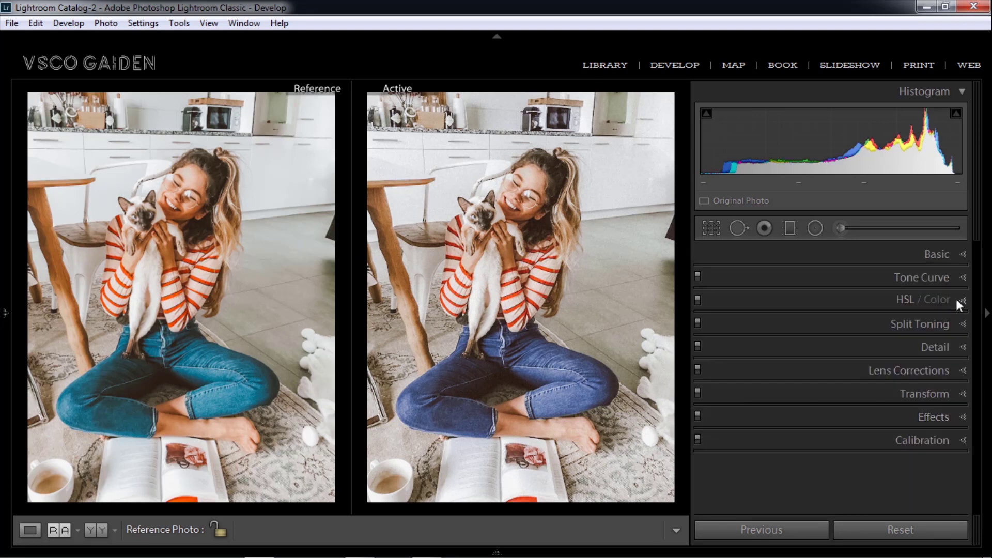
Step: In Calibration, set Red Primary Hue to +30 and Saturation to +30
left_click(962, 442)
left_click_drag(976, 306, 985, 407)
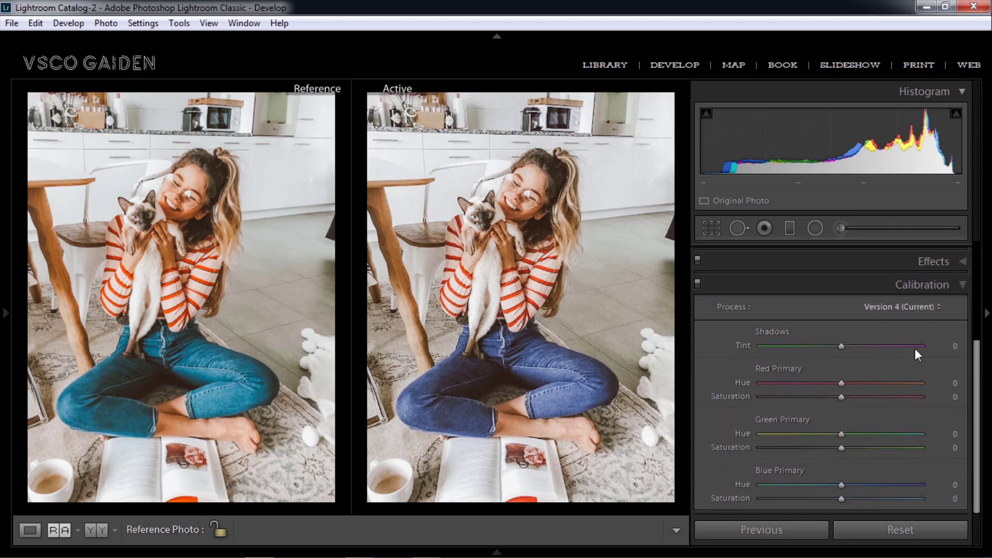
left_click_drag(842, 382, 857, 384)
left_click_drag(844, 393, 866, 393)
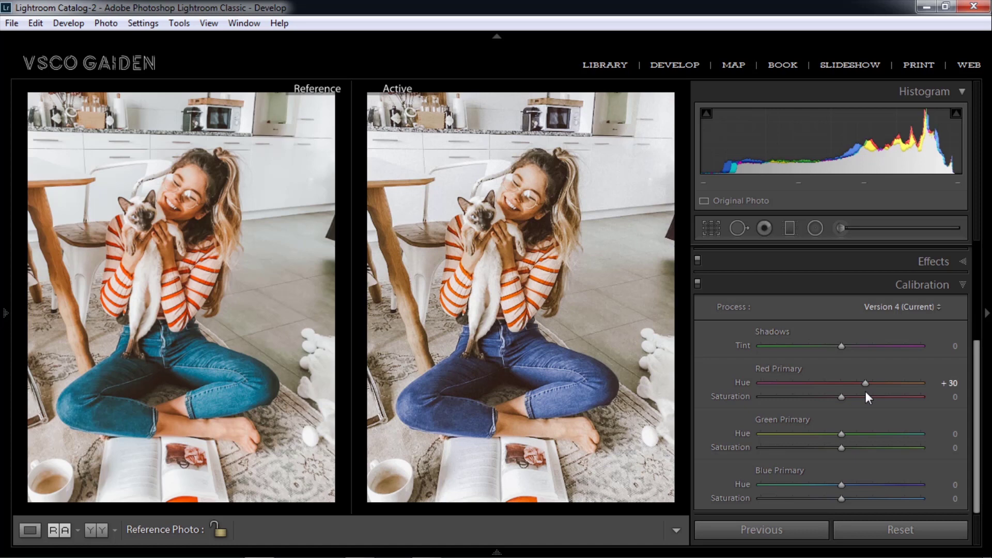
left_click_drag(841, 396, 813, 394)
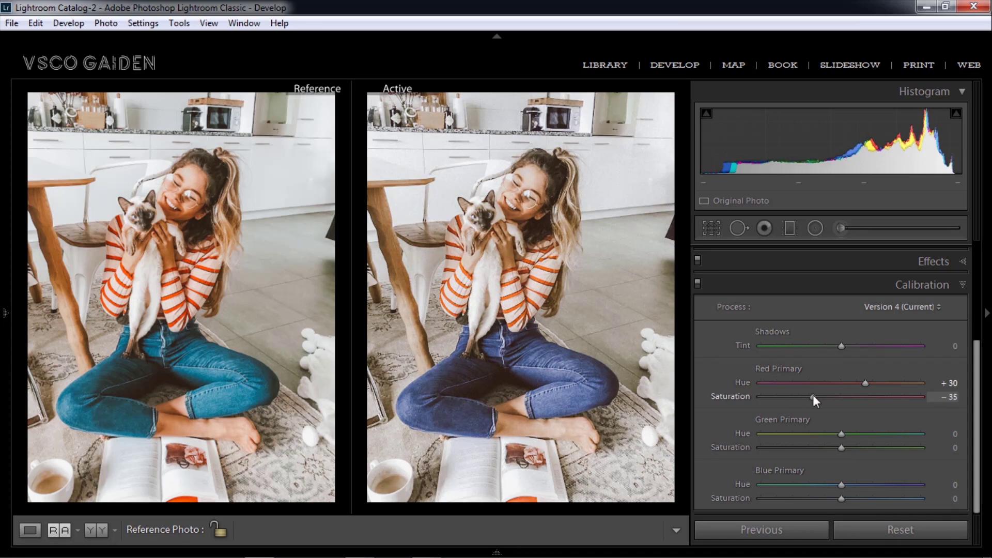
left_click_drag(813, 395, 868, 406)
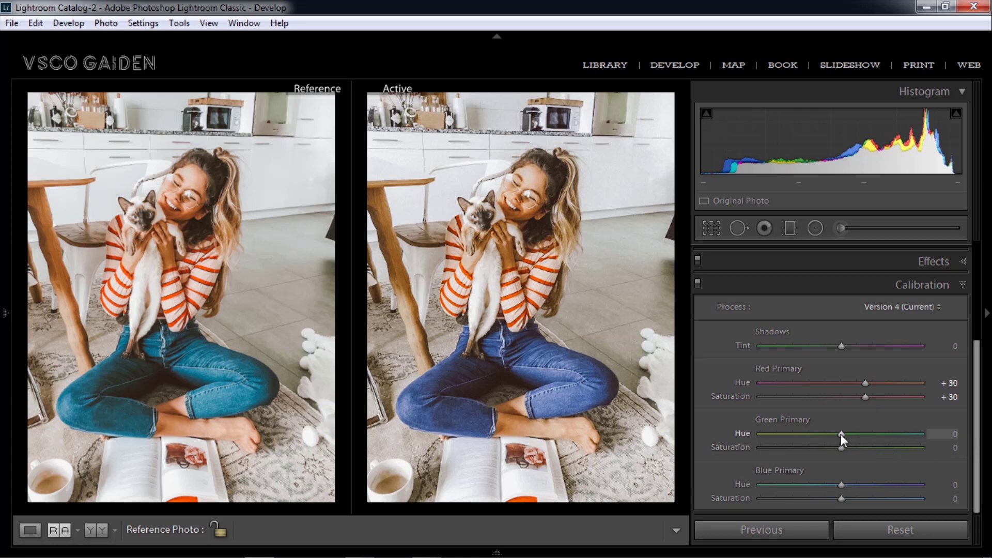
Step: Set Green Primary Hue to +55 and Saturation to −20, and shift Blue Primary Hue to −11
left_click_drag(841, 435, 884, 435)
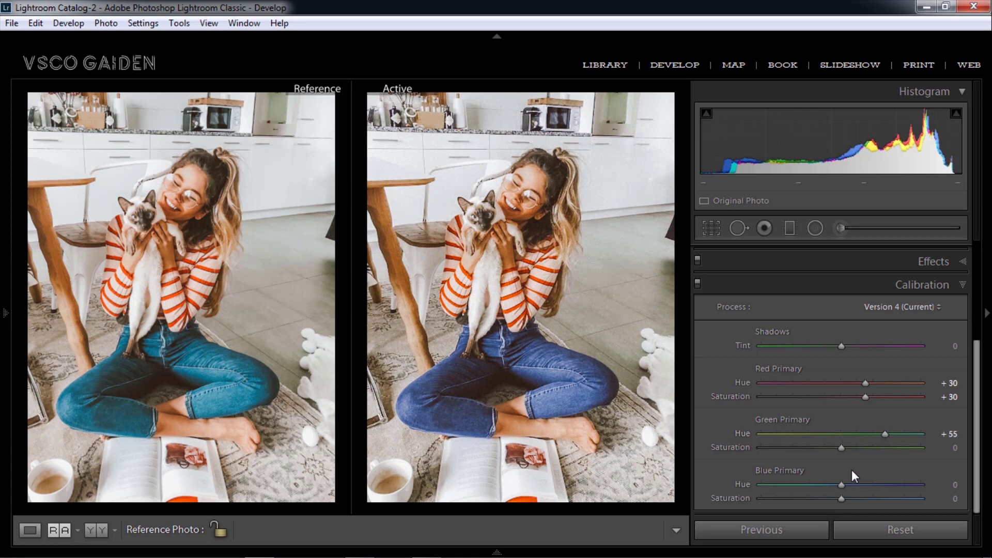
scroll(837, 450, "down", 5)
scroll(844, 450, "down", 5)
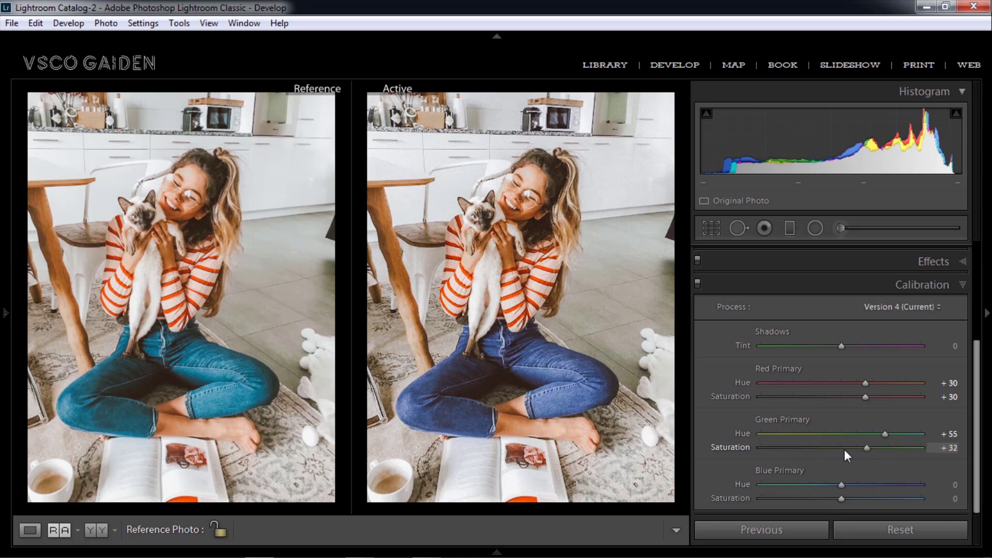
scroll(863, 451, "up", 3)
scroll(842, 451, "up", 2)
scroll(832, 452, "up", 2)
left_click_drag(829, 449, 827, 454)
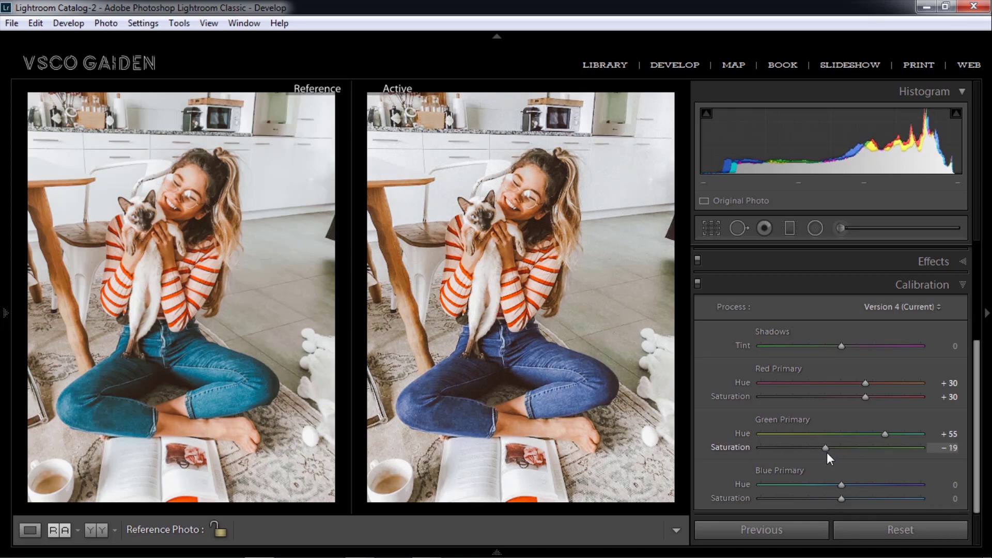
left_click_drag(827, 454, 826, 453)
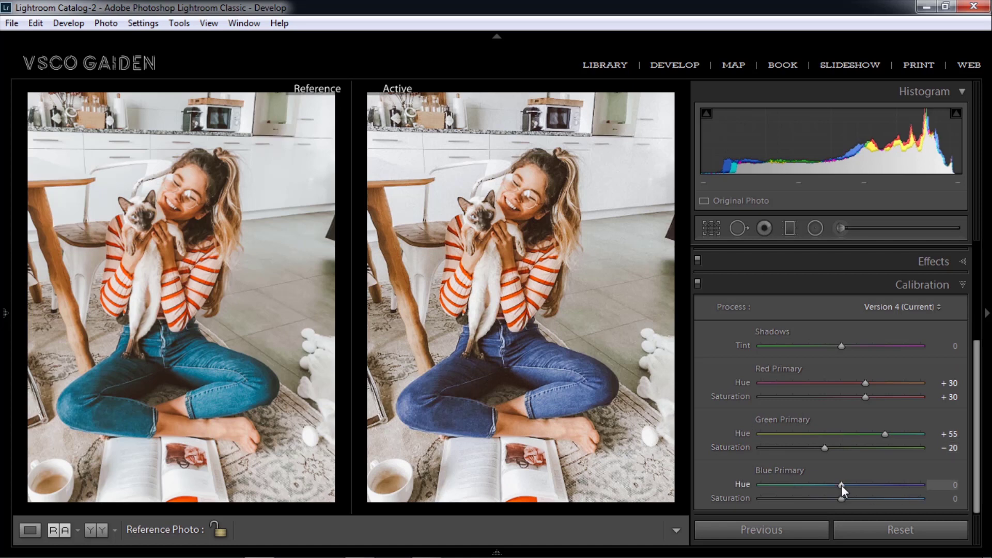
left_click_drag(841, 485, 831, 490)
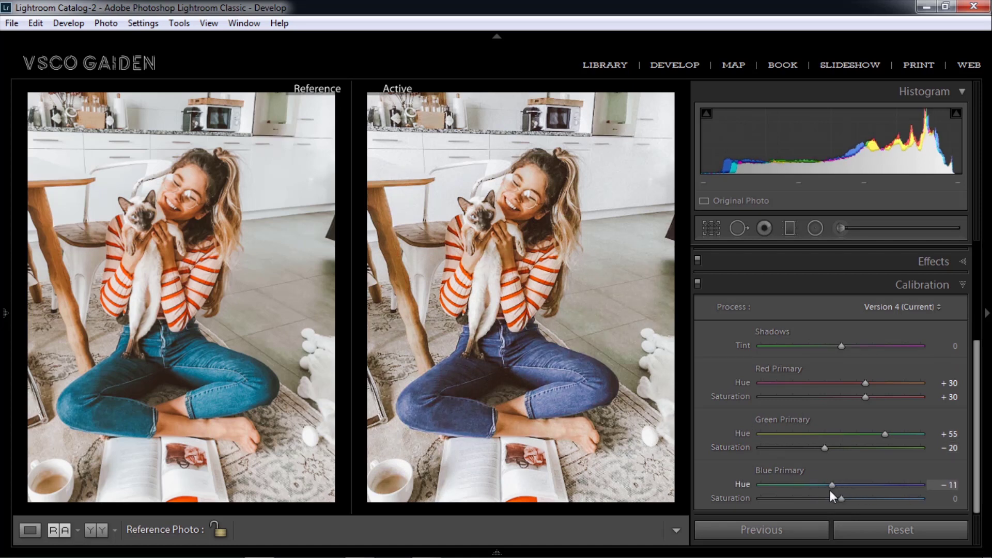
Step: Set Blue Primary Hue to −10, Blue Saturation to +10 and Shadows Tint to −4
left_click_drag(831, 491, 834, 499)
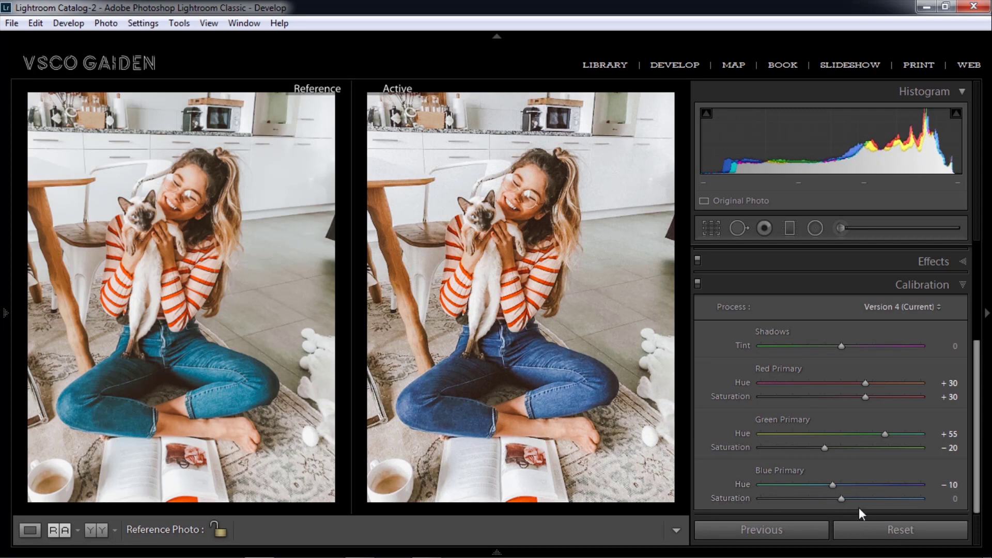
mouse_move(841, 499)
left_mouse_down()
mouse_move(810, 500)
mouse_move(850, 501)
left_mouse_up()
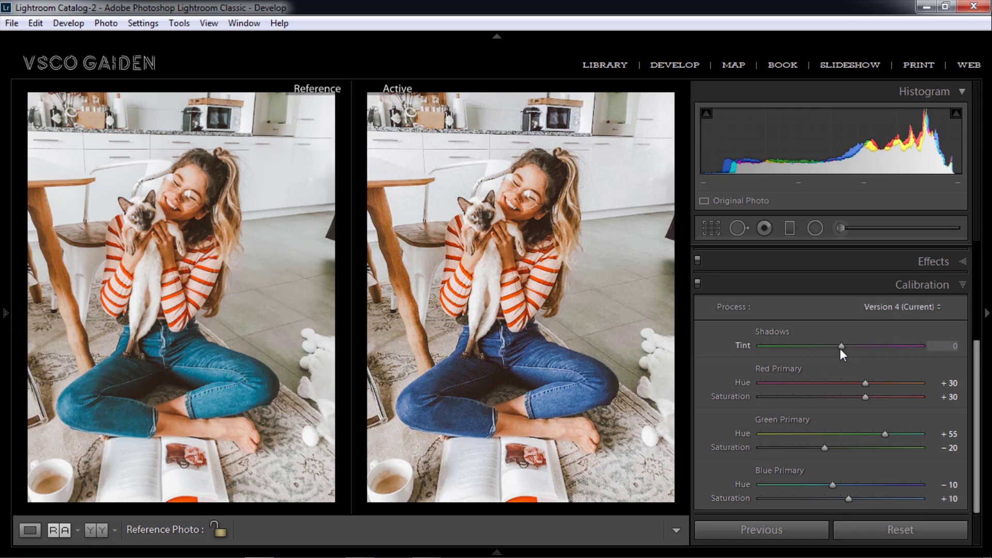
left_click_drag(840, 347, 838, 346)
left_click_drag(836, 347, 837, 347)
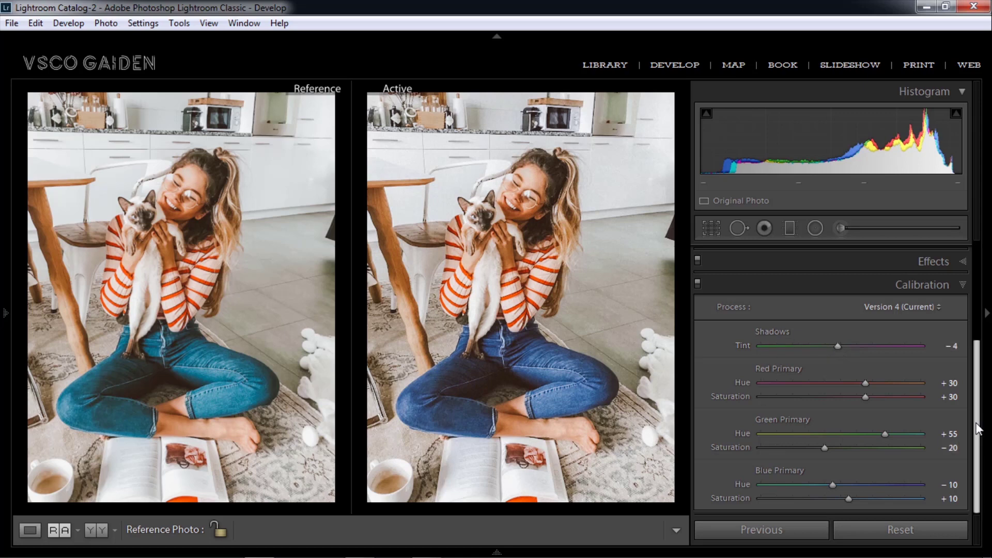
left_click_drag(980, 429, 984, 332)
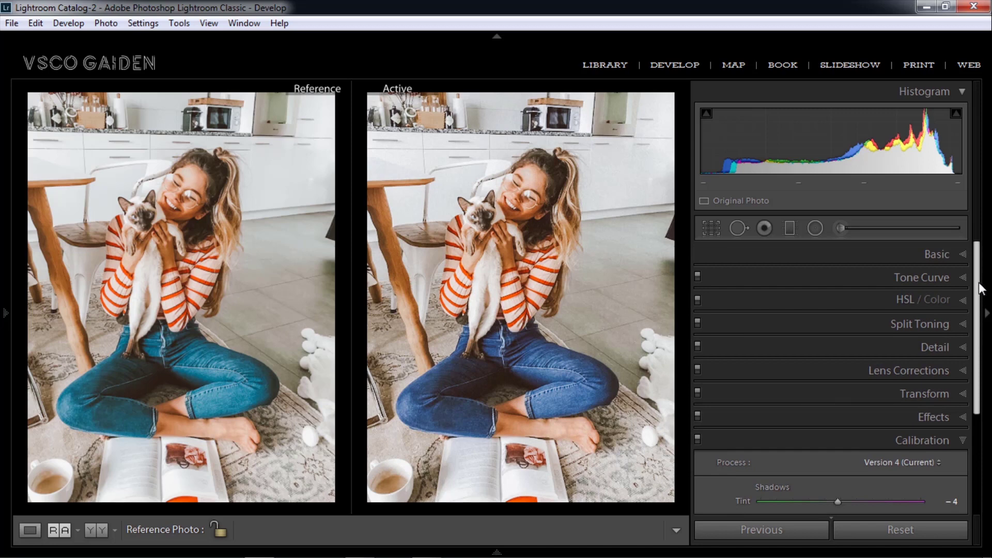
Step: Review the HSL/Color Hue, Saturation and Luminance values
left_click(964, 300)
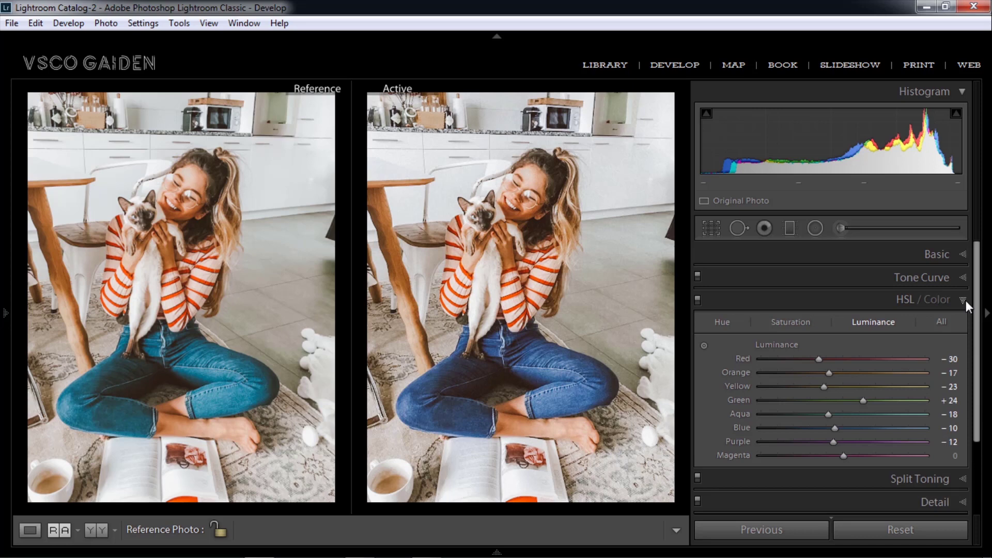
left_click(723, 322)
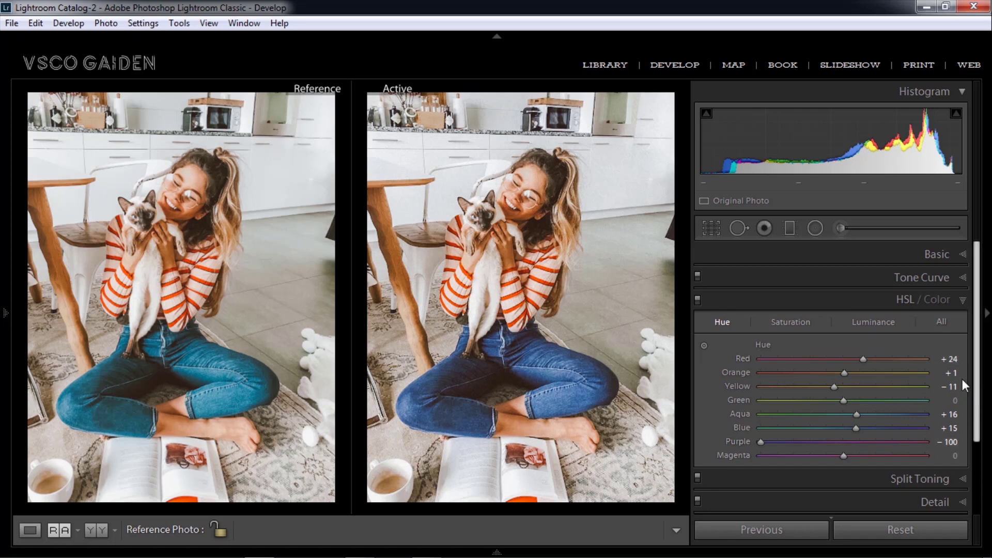
left_click(796, 323)
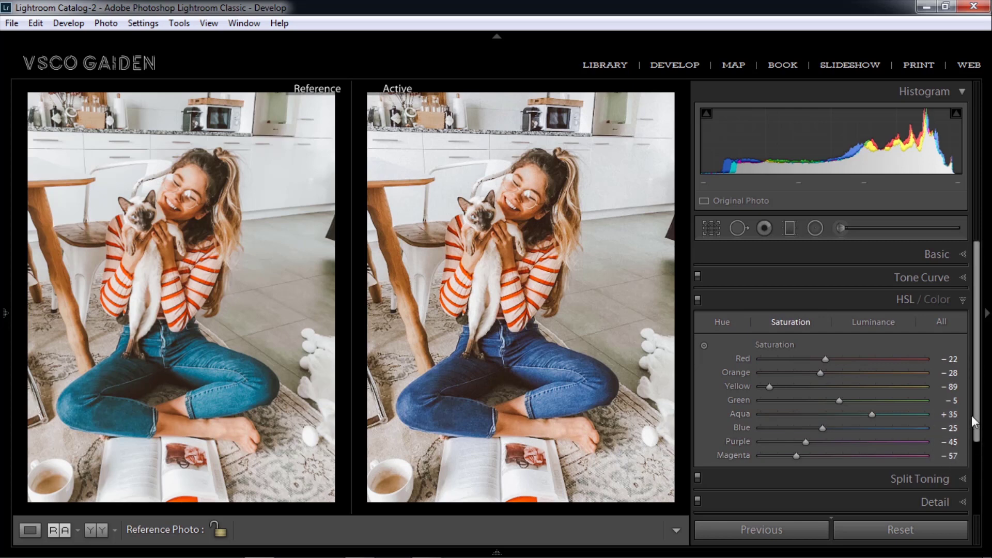
left_click(884, 323)
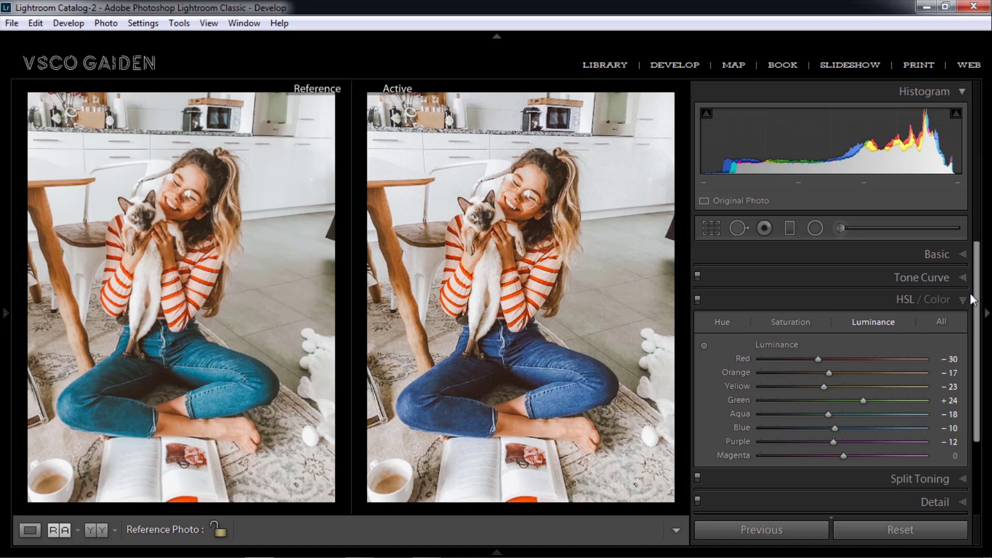
Step: Review the Tone Curve and Basic panel settings
left_click(962, 279)
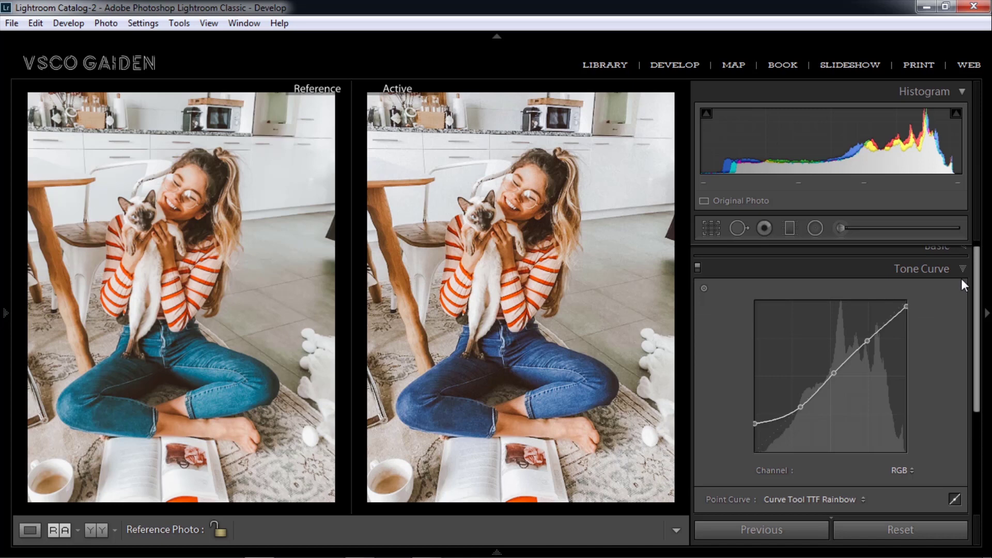
left_click(965, 248)
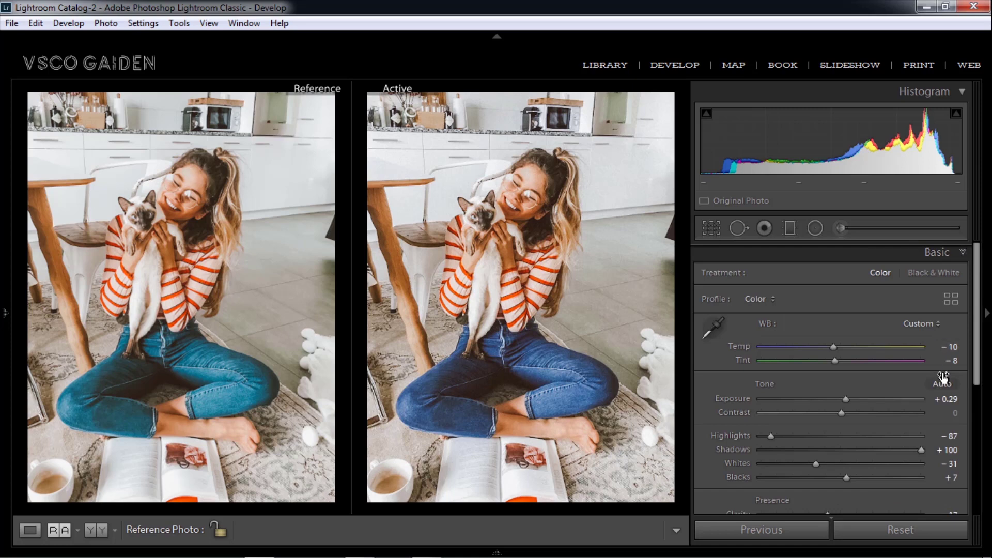
mouse_move(986, 313)
left_mouse_down()
mouse_move(987, 433)
mouse_move(987, 408)
left_mouse_up()
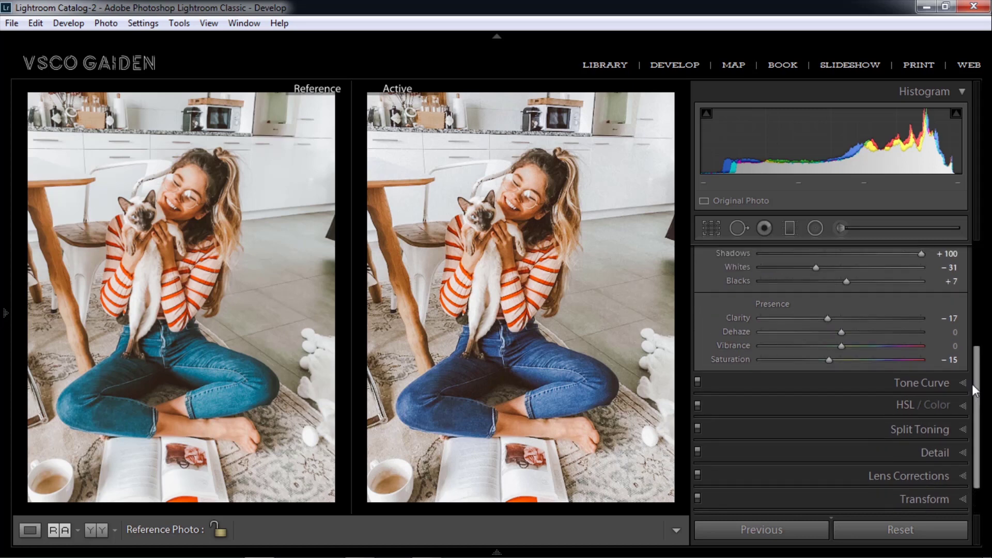
Step: Try a Blue Saturation boost in HSL/Color, then undo it
left_click(959, 406)
scroll(959, 406, "down", 4)
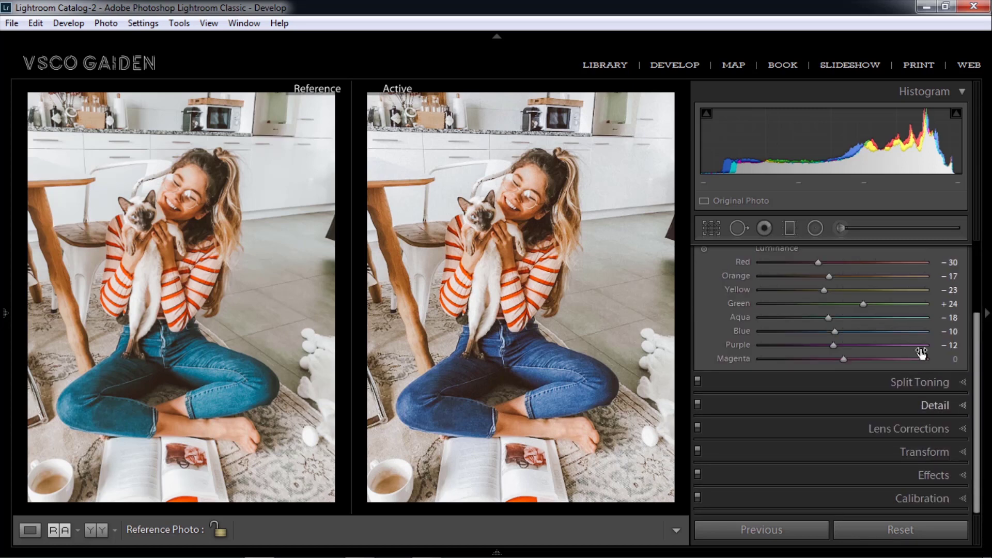
scroll(906, 351, "up", 1)
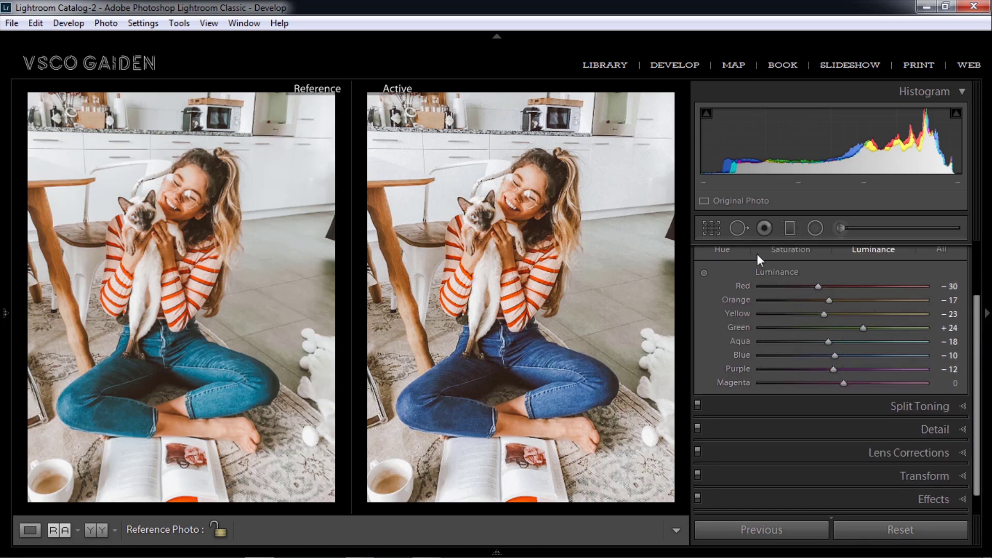
left_click(801, 248)
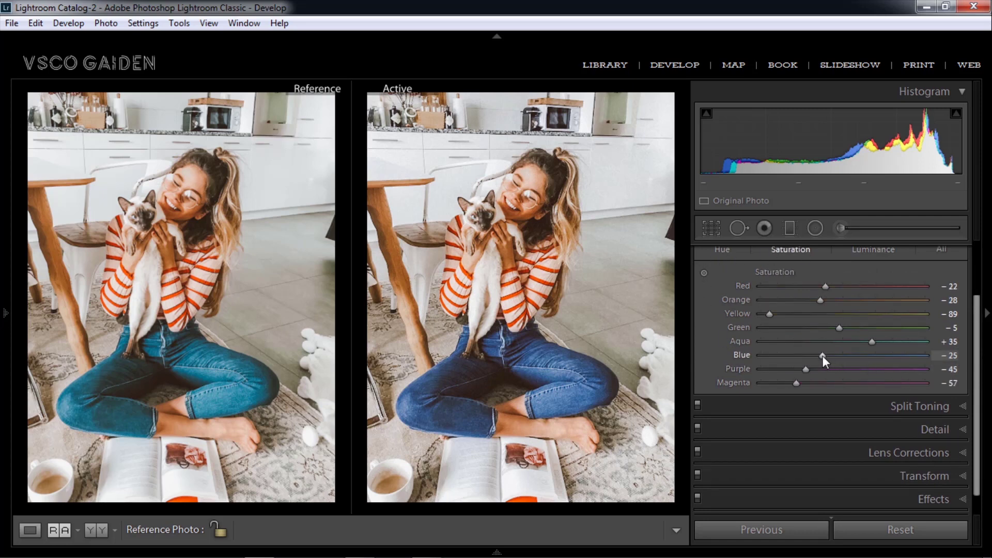
left_click_drag(795, 356, 838, 356)
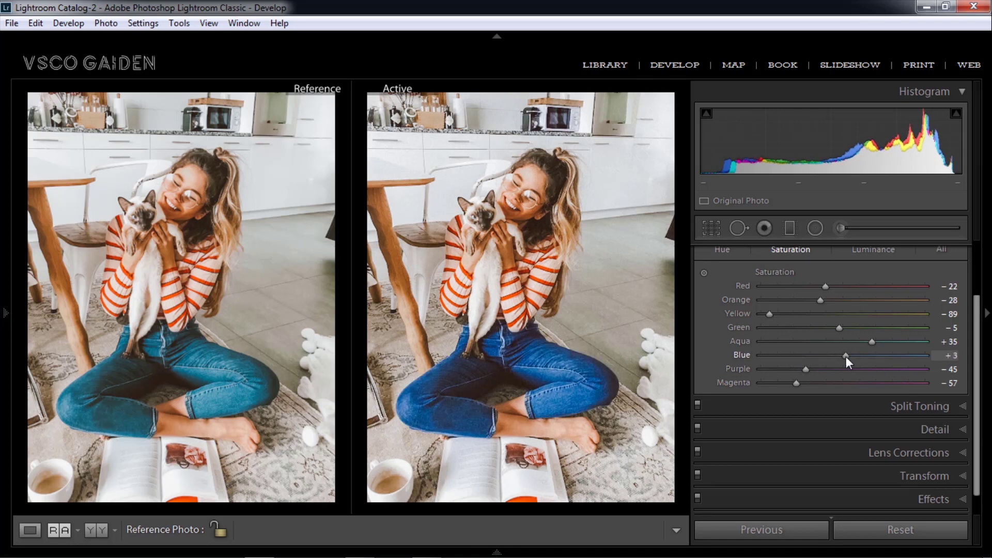
key("ctrl+z")
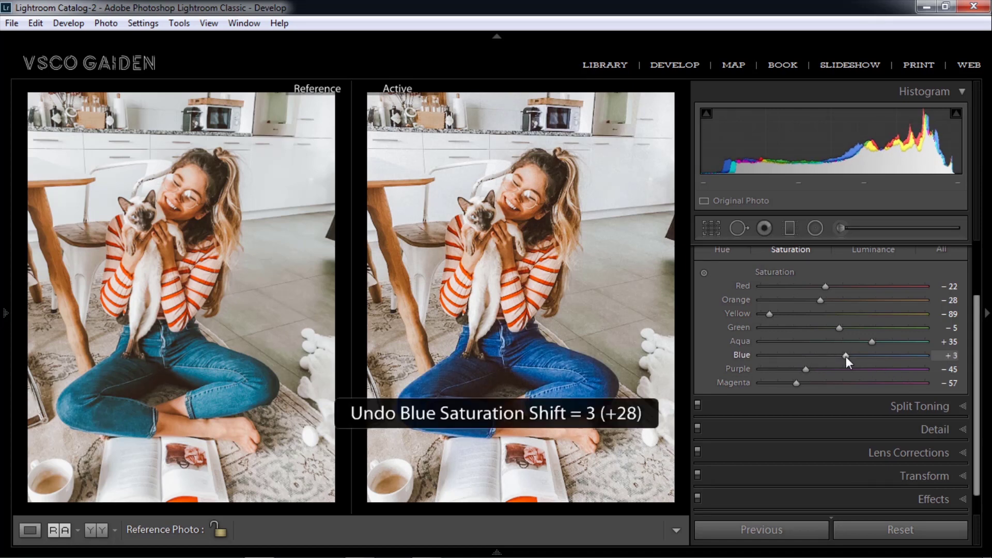
Step: Set HSL Blue Hue to −15 and show the unedited Before image
left_click(722, 250)
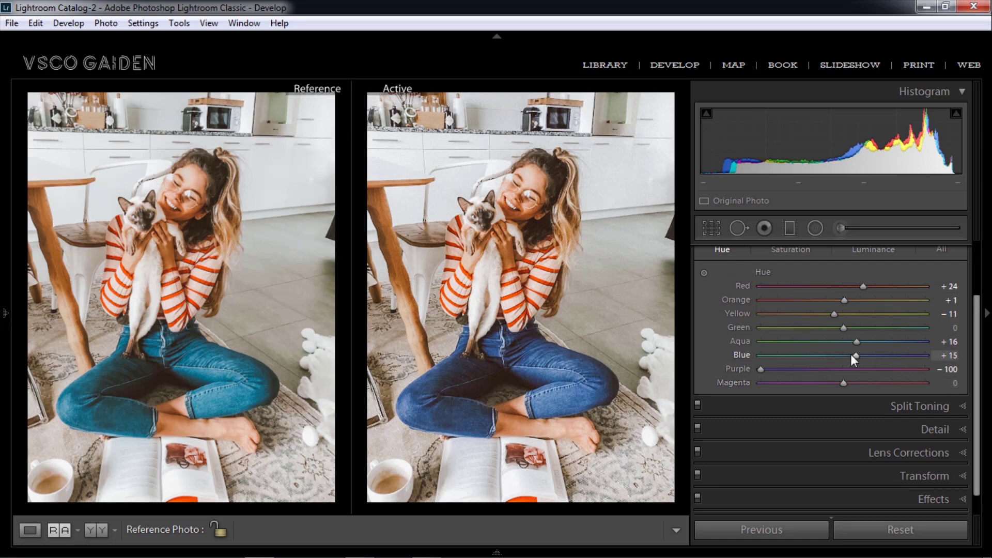
left_click_drag(856, 356, 823, 357)
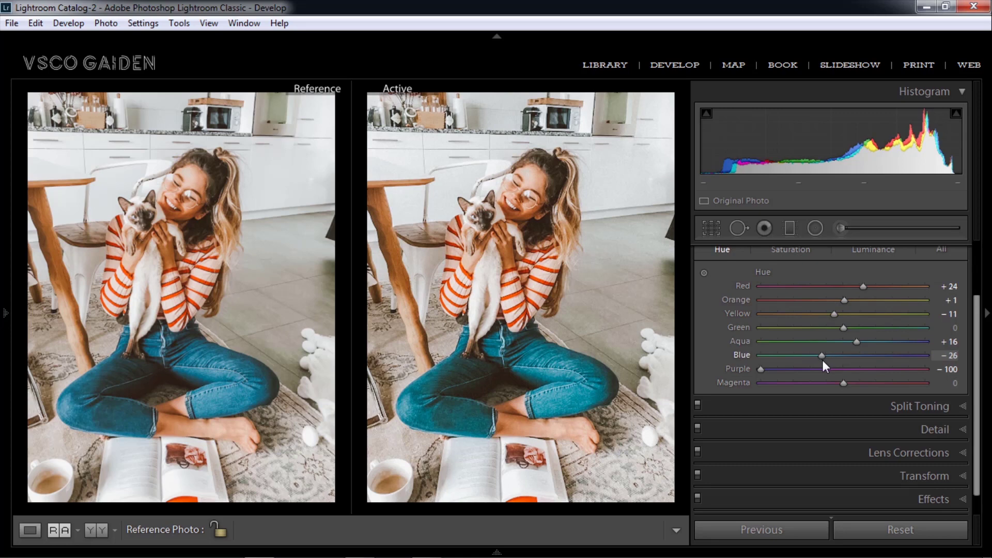
left_click_drag(822, 363, 835, 363)
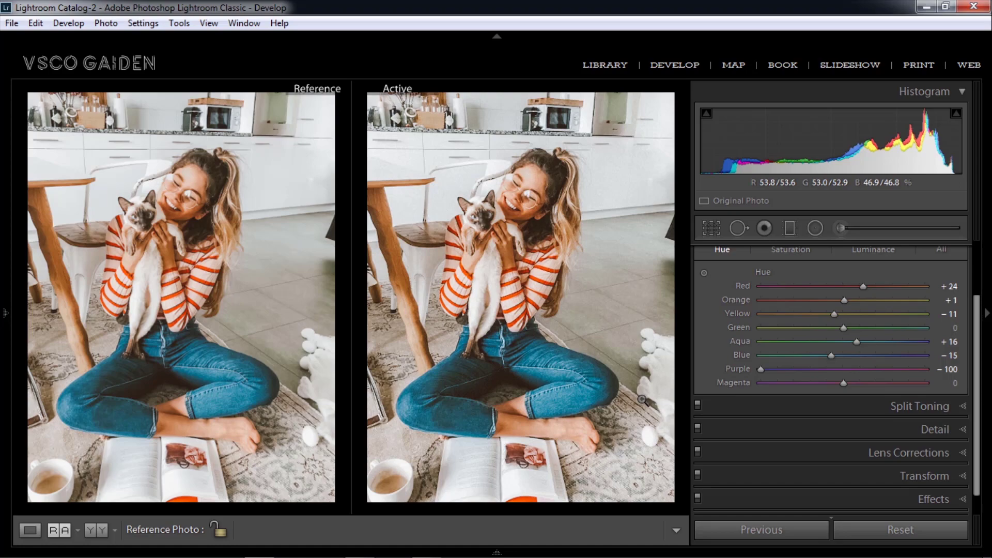
key("backslash")
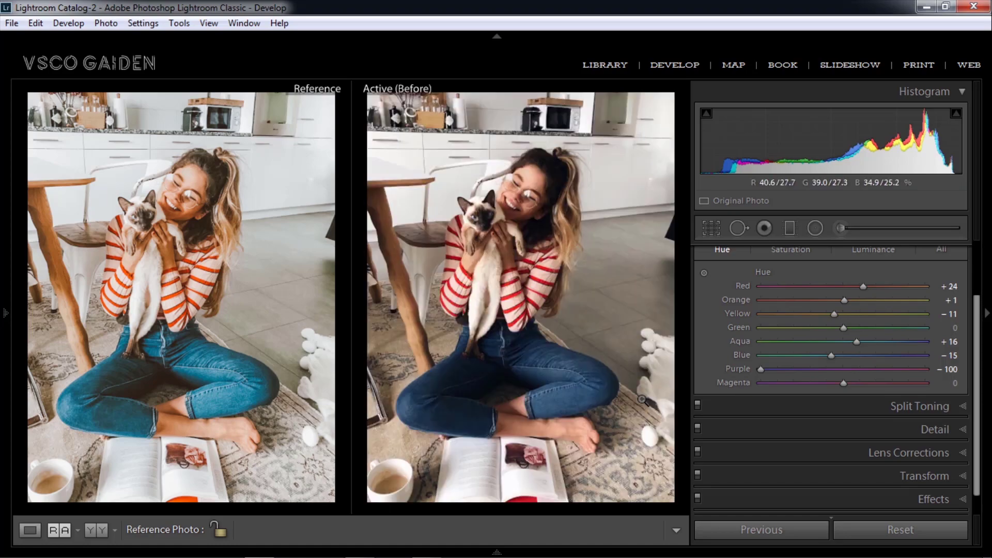